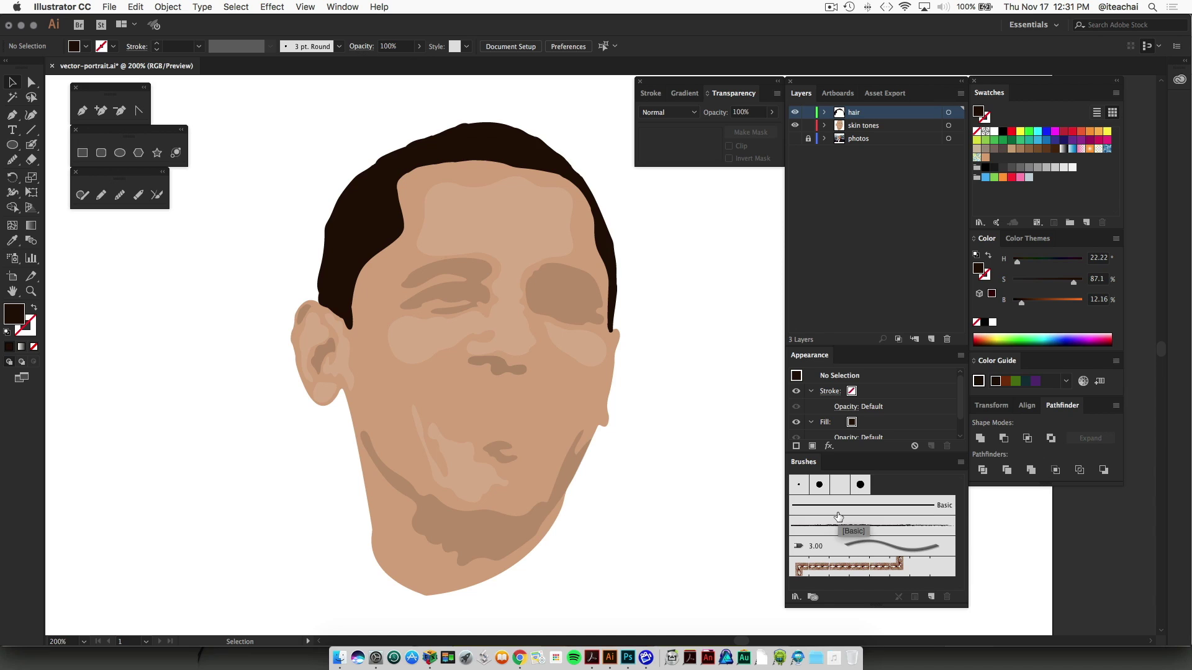
- Make sure the Brushes list is displayed and extend its height slightly
click(343, 7)
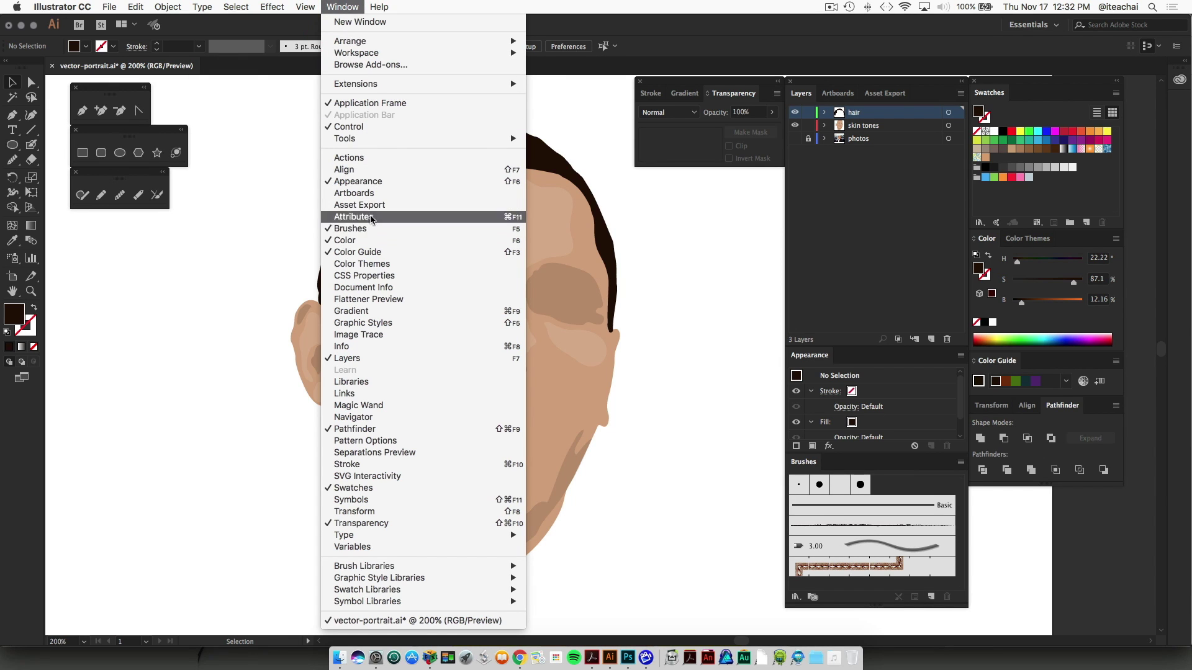
click(342, 8)
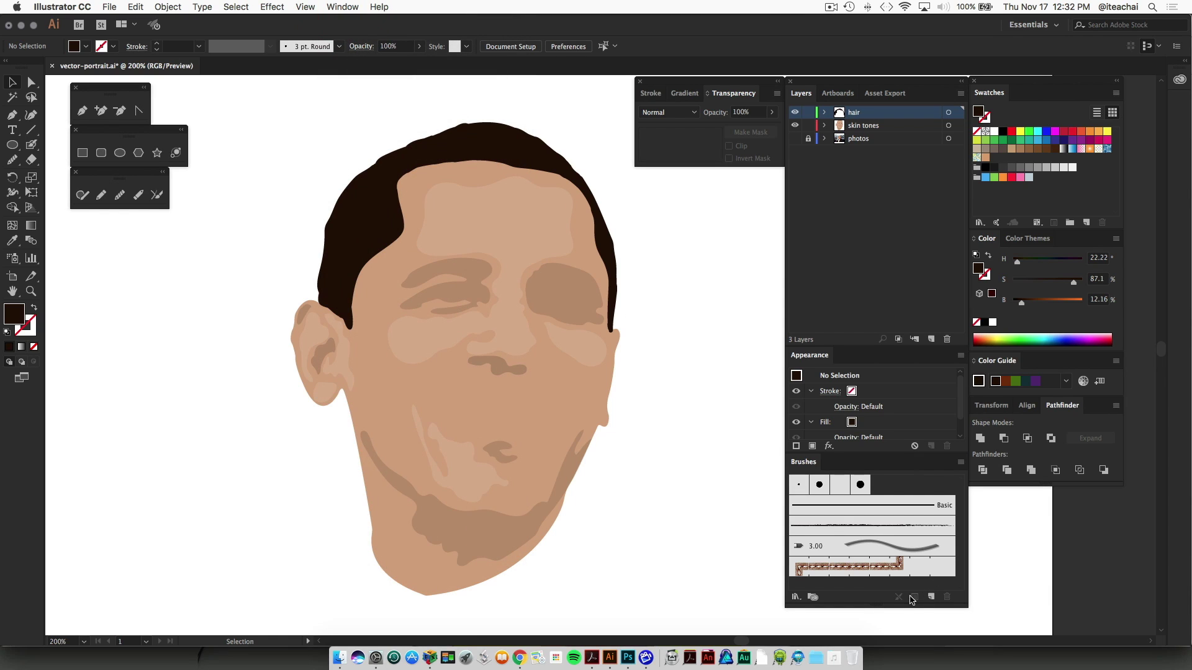
drag(877, 606, 877, 624)
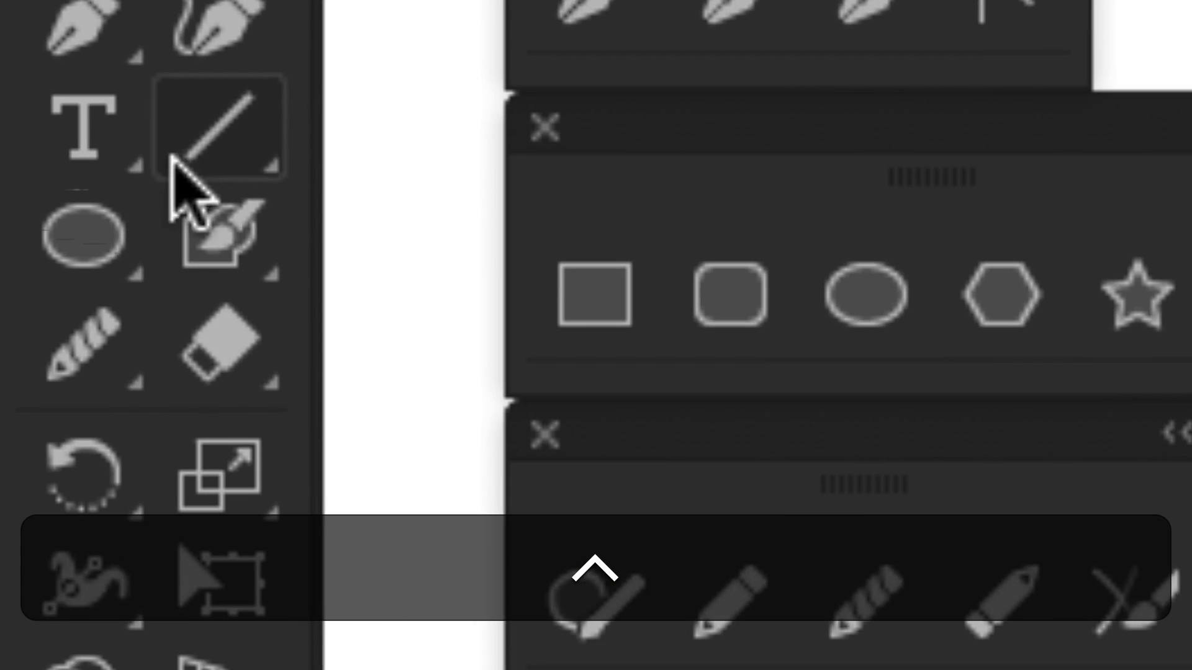
- Draw a horizontal line about 123 px long in the blank area beside the face and give it a 6 pt stroke
click(163, 130)
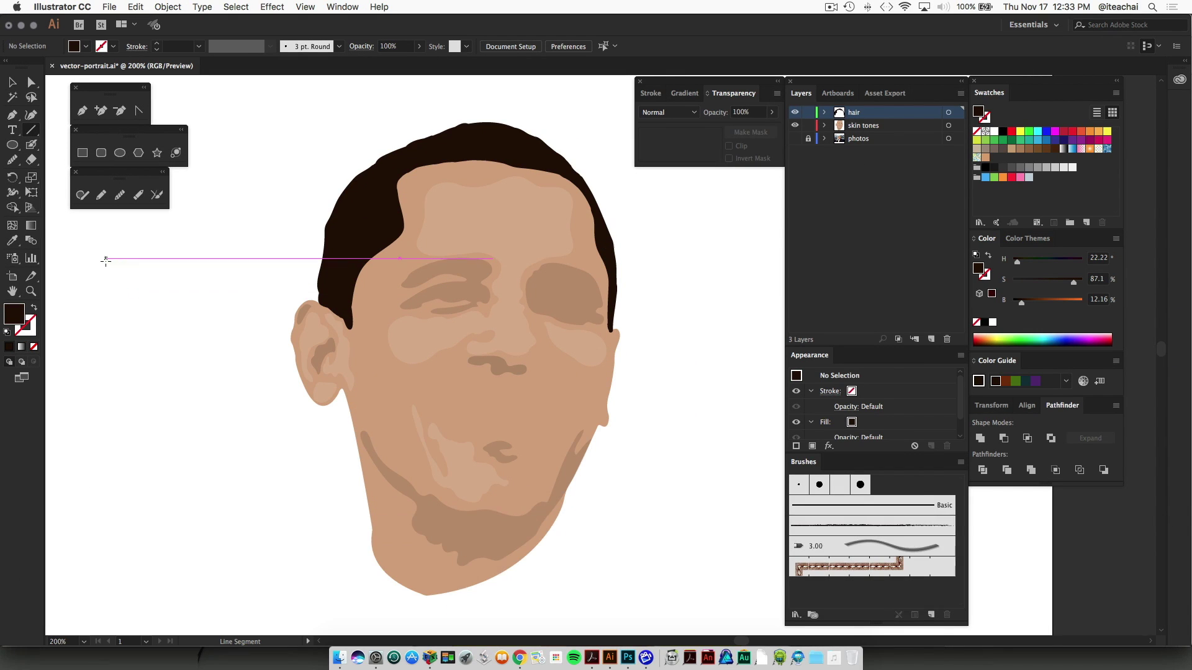
drag(105, 263, 259, 265)
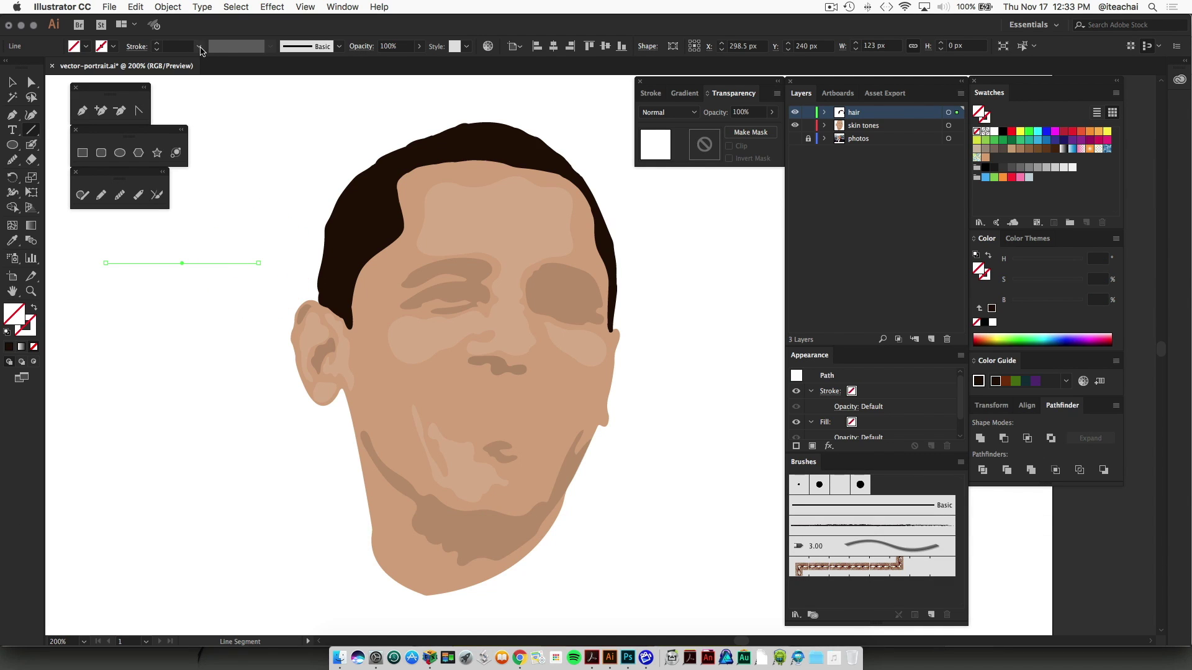
click(199, 46)
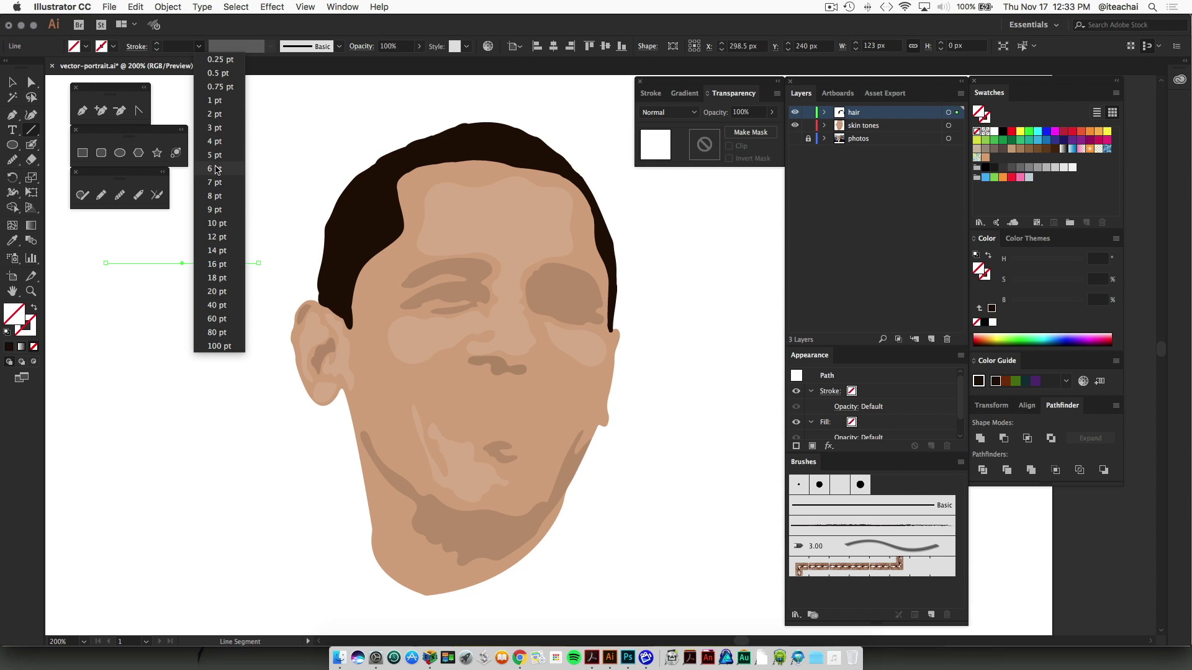
click(215, 167)
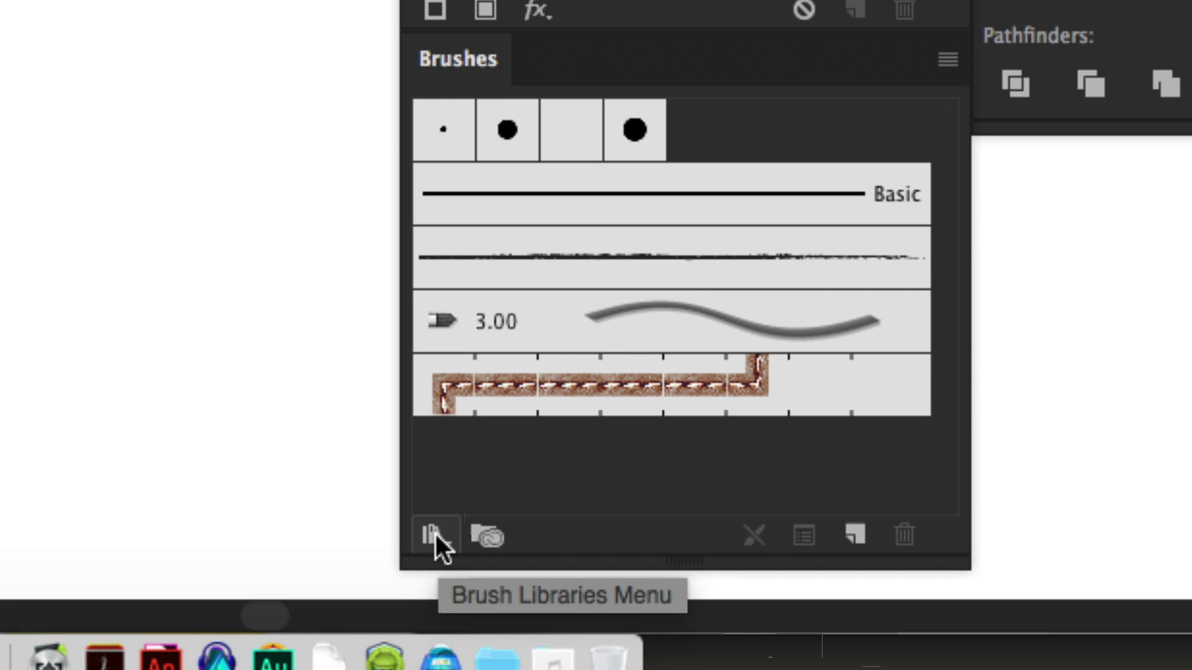
- Open the Artistic_Ink brush library, lengthen its list and place it directly below the Transparency settings
click(435, 534)
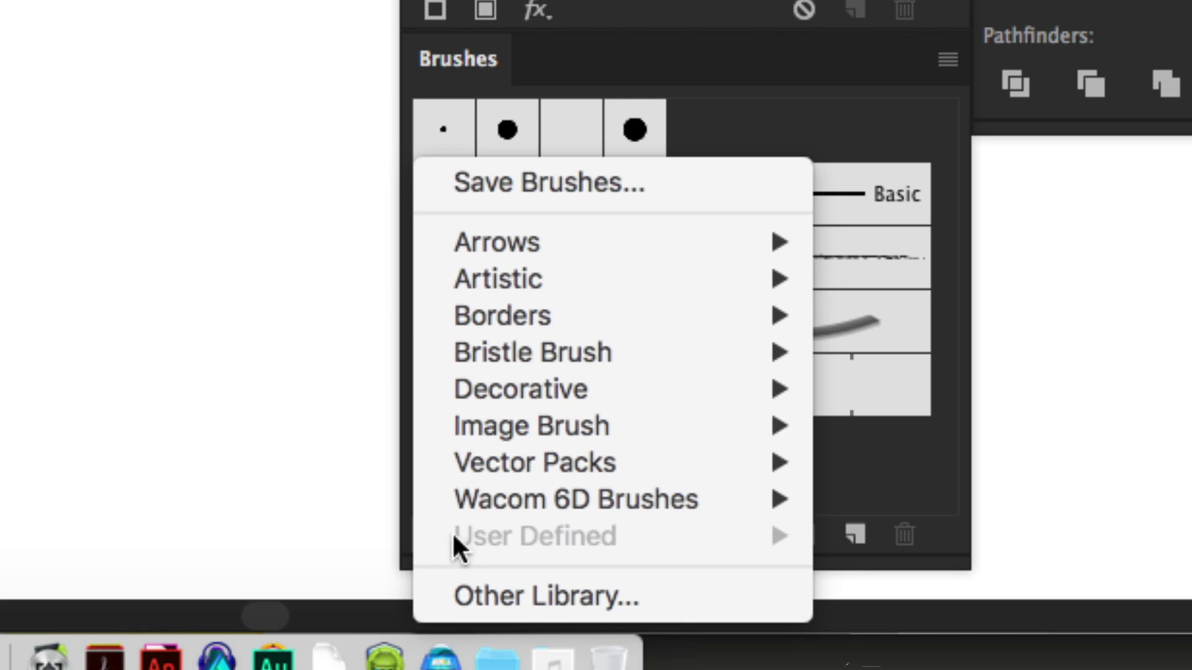
mouse_move(667, 266)
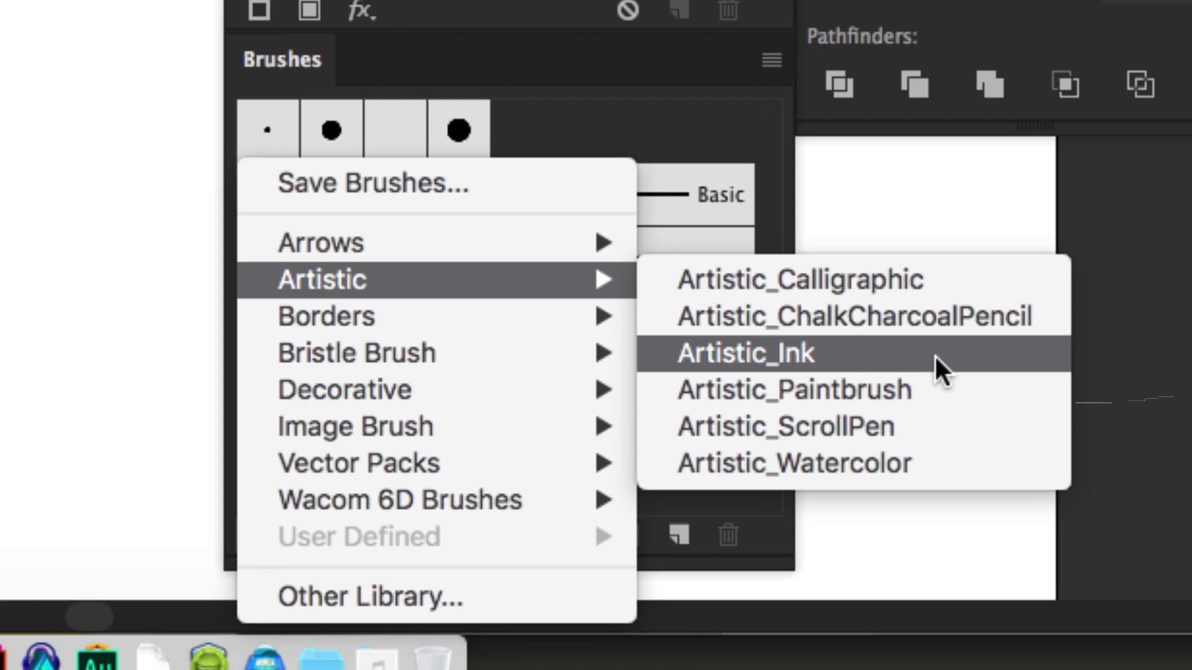
click(933, 355)
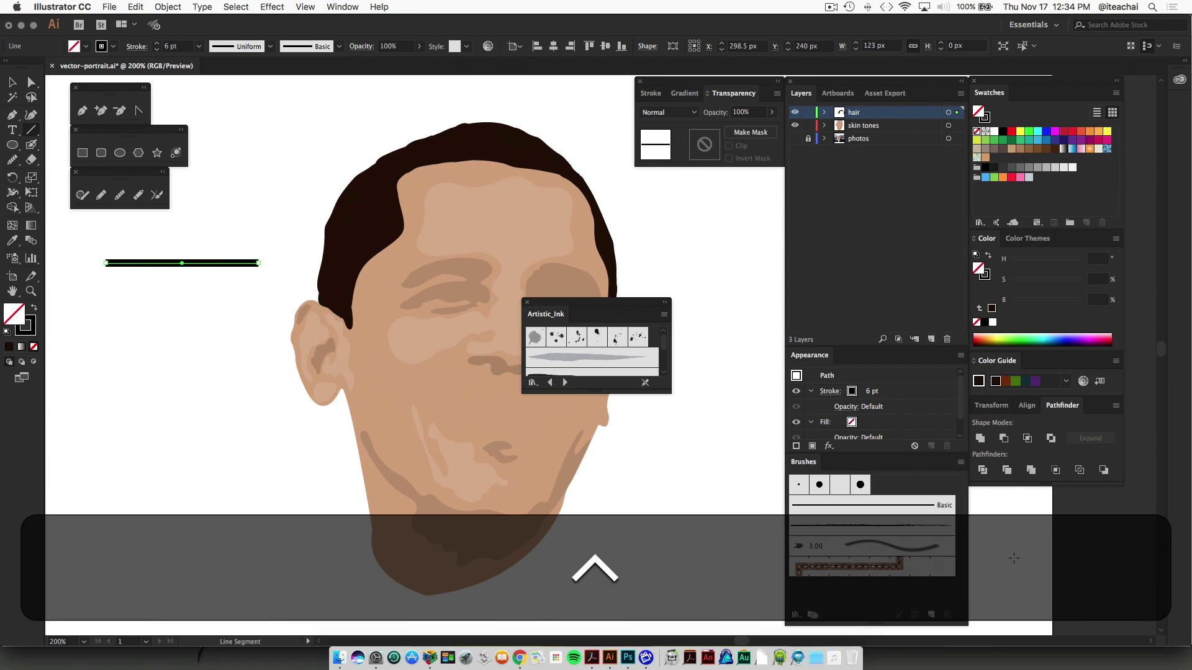
drag(595, 392, 592, 594)
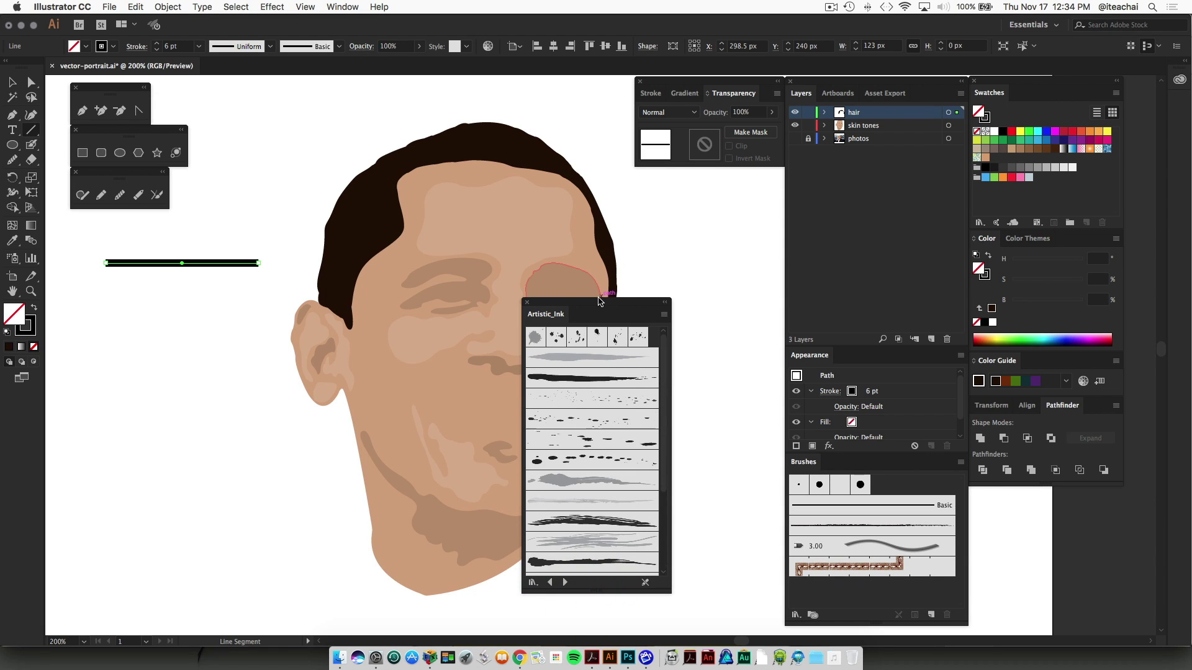
mouse_move(599, 303)
mouse_down()
mouse_move(687, 248)
mouse_move(706, 169)
mouse_up()
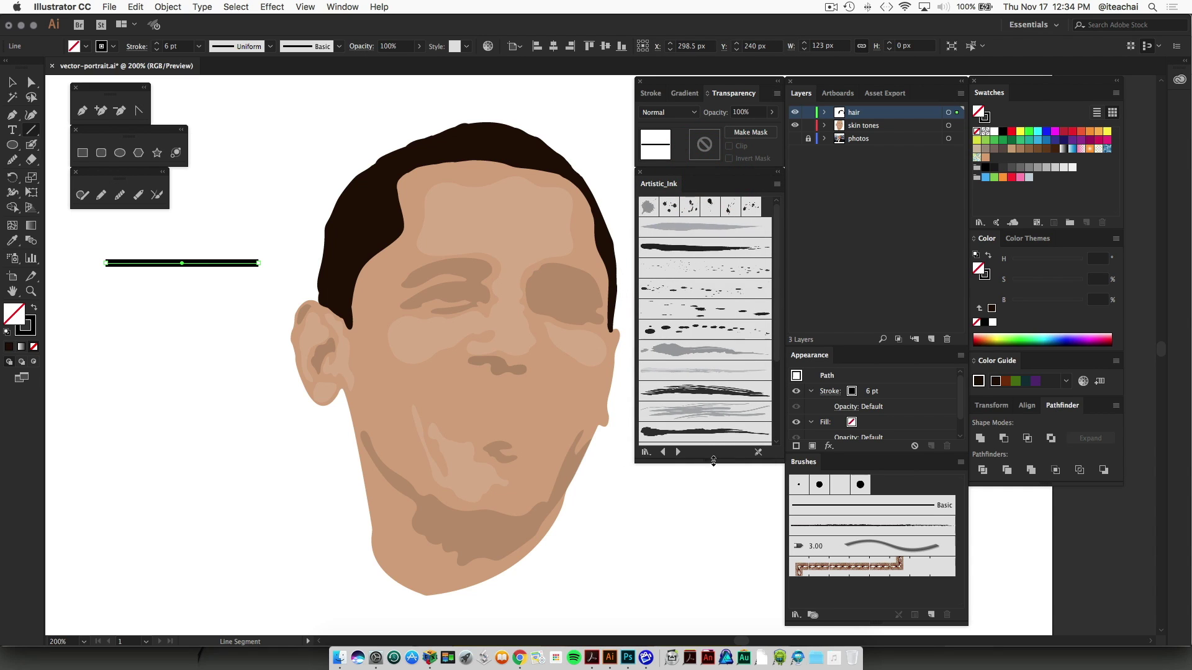
- Apply the Tapered Stroke brush from the Artistic_Ink library to the selected line
scroll(700, 285, down, 3)
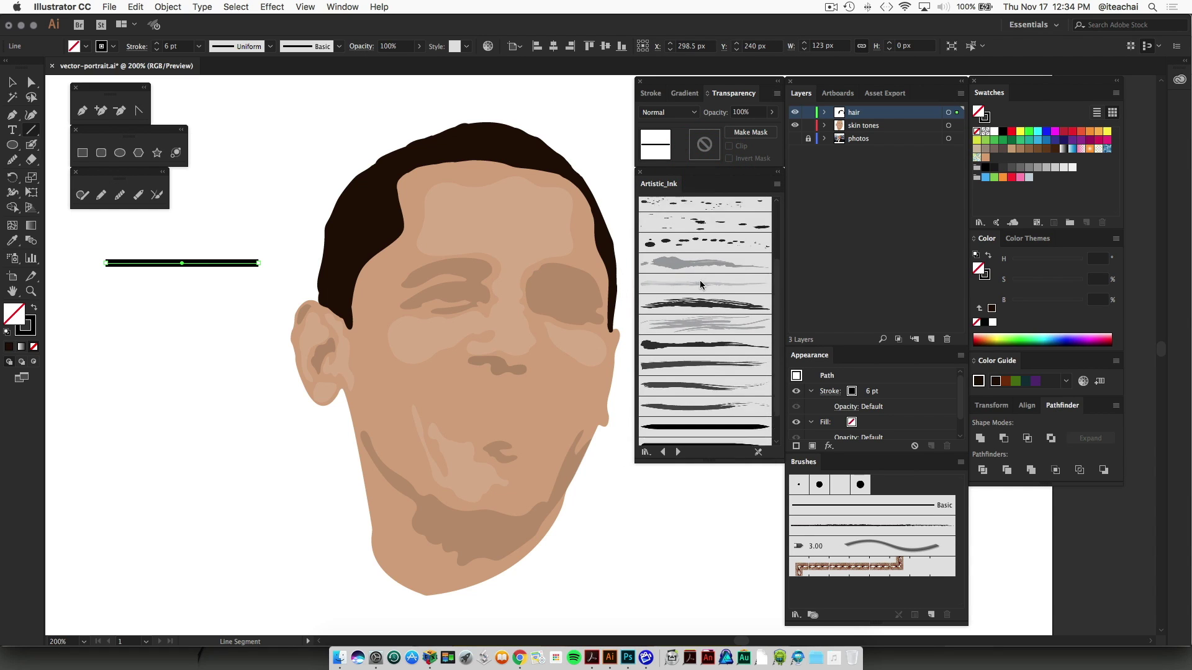
scroll(700, 285, down, 1)
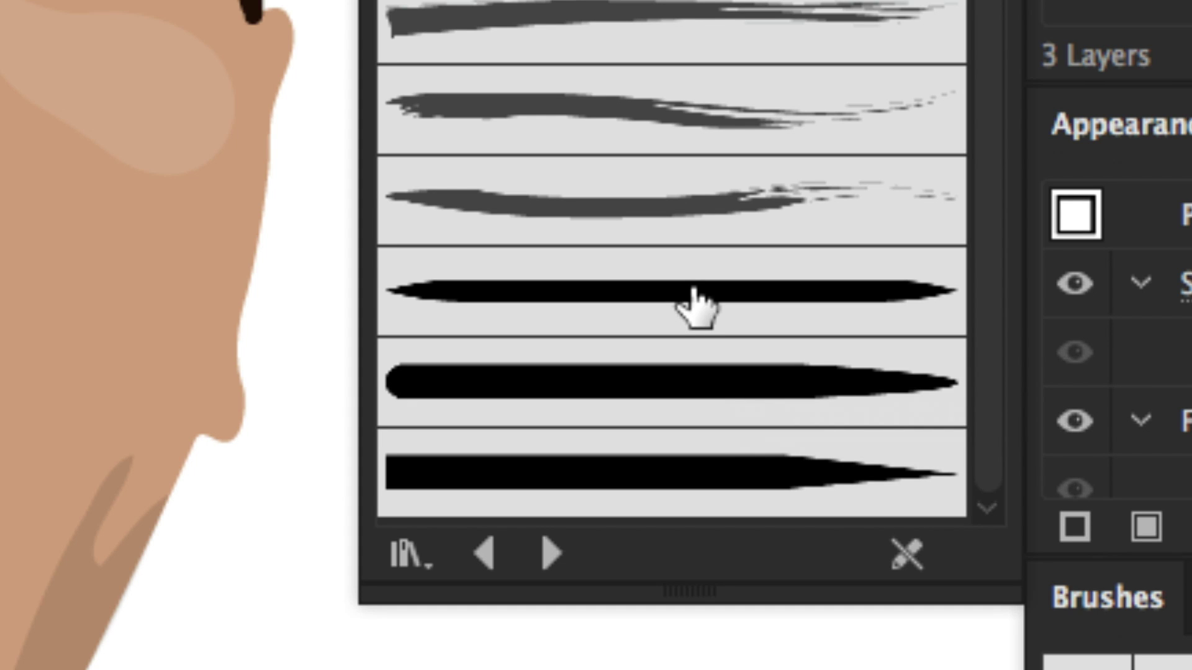
click(696, 304)
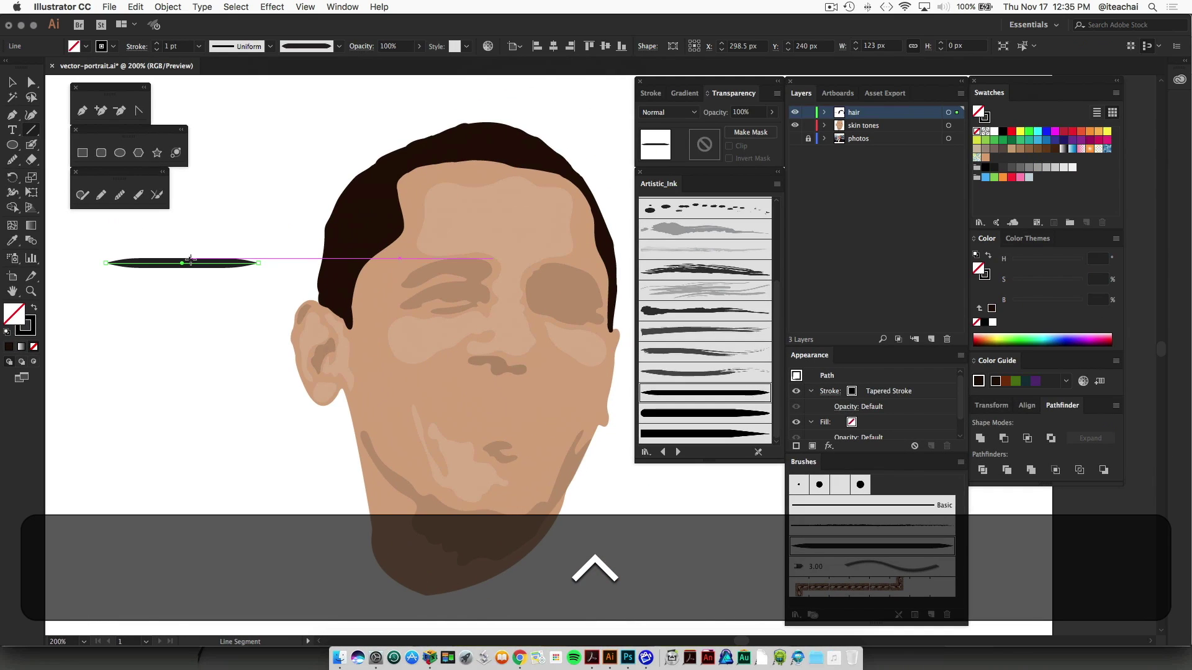
- Give the line the lens-shaped variable width profile that is thickest in the middle and pointed at both ends
scroll(184, 239, down, 4)
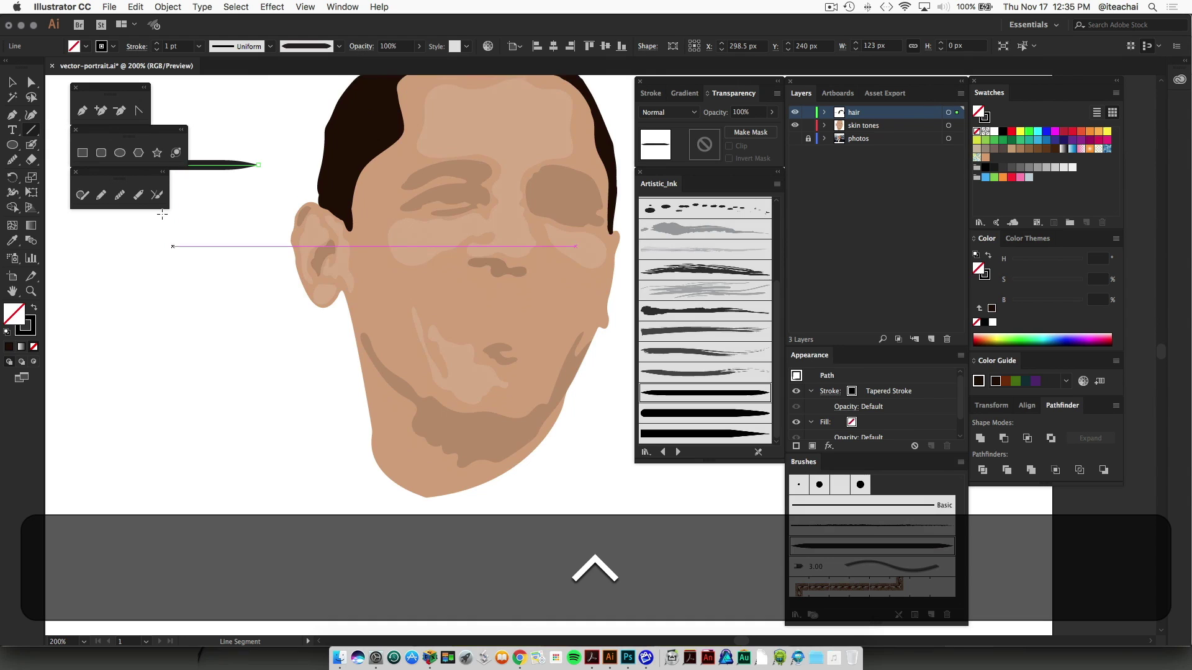
scroll(219, 199, up, 4)
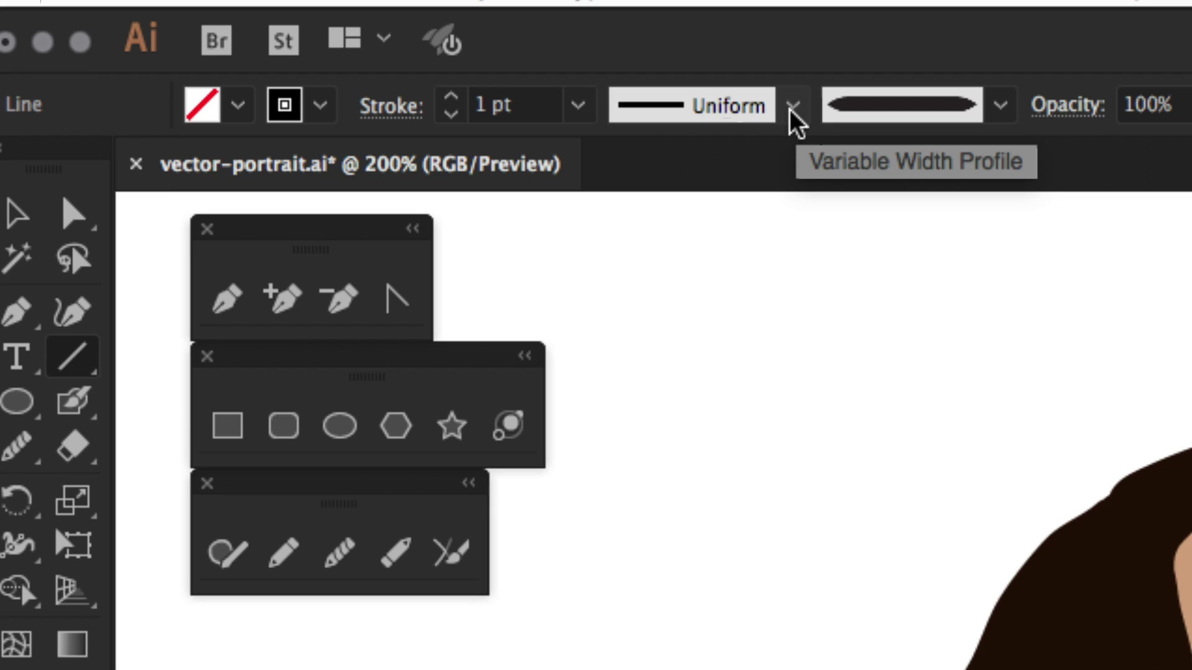
click(793, 112)
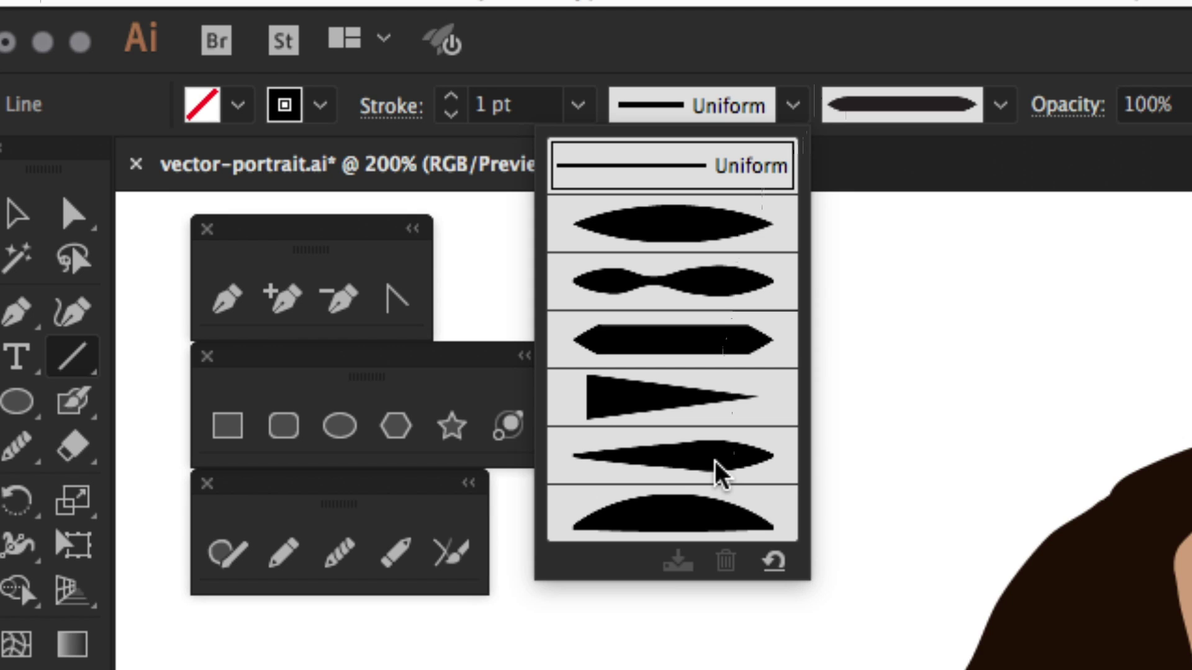
click(682, 218)
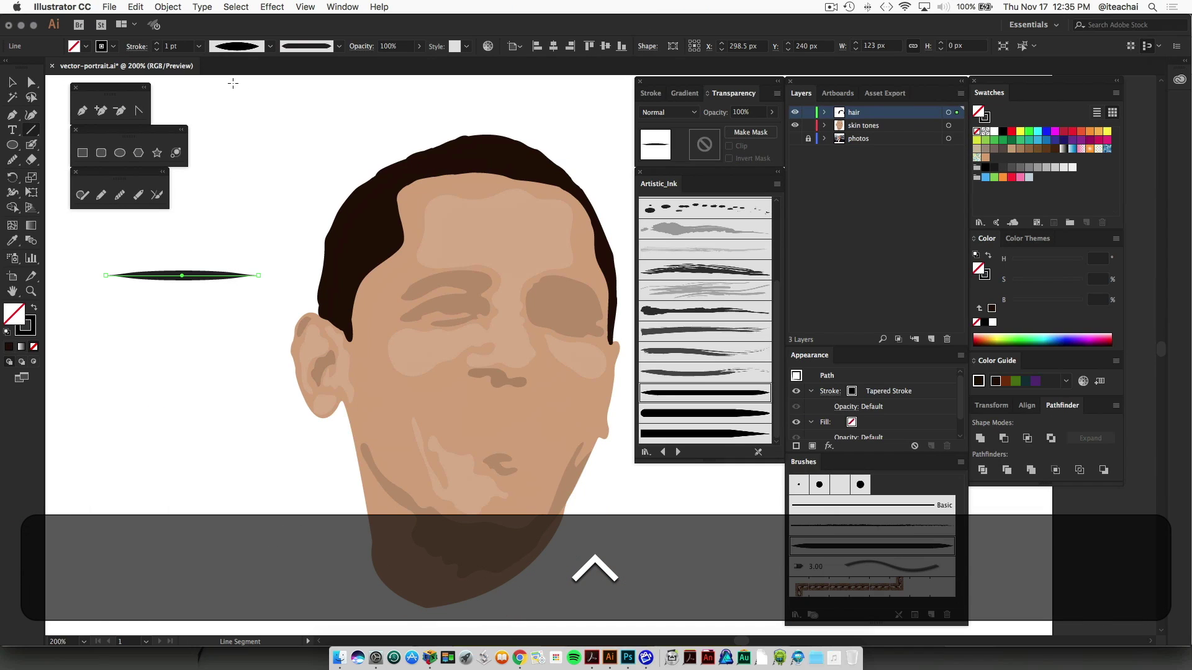
drag(479, 282, 78, 283)
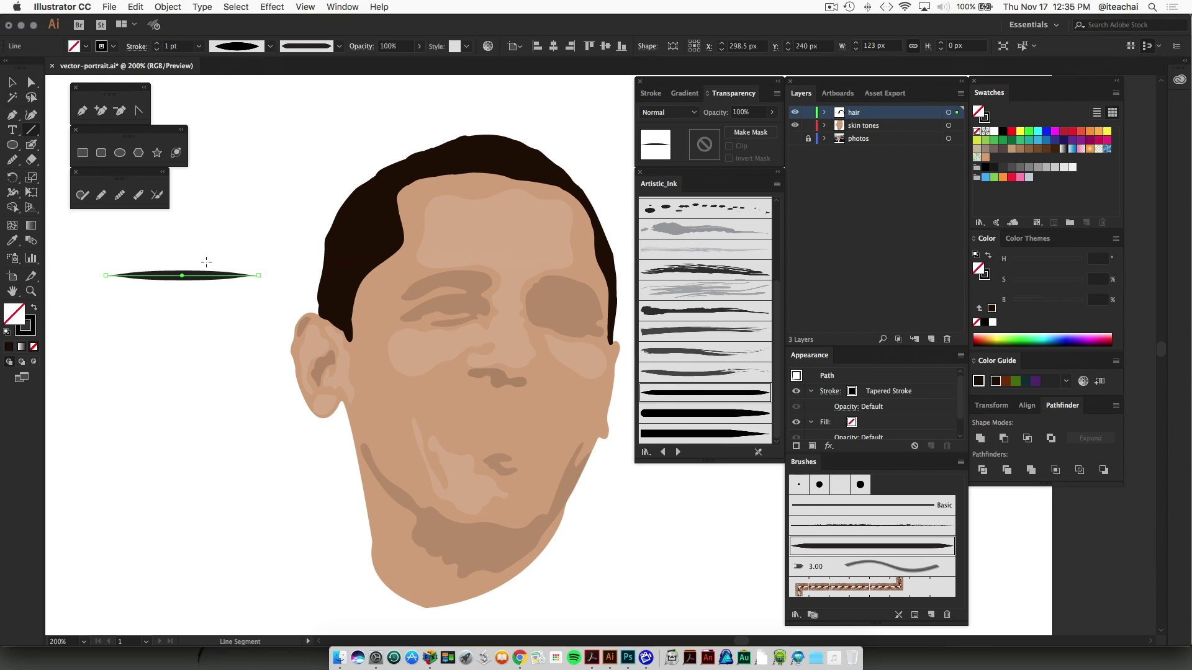
- Create a new brush from the tapered line, choosing Art Brush as the brush type
key(v)
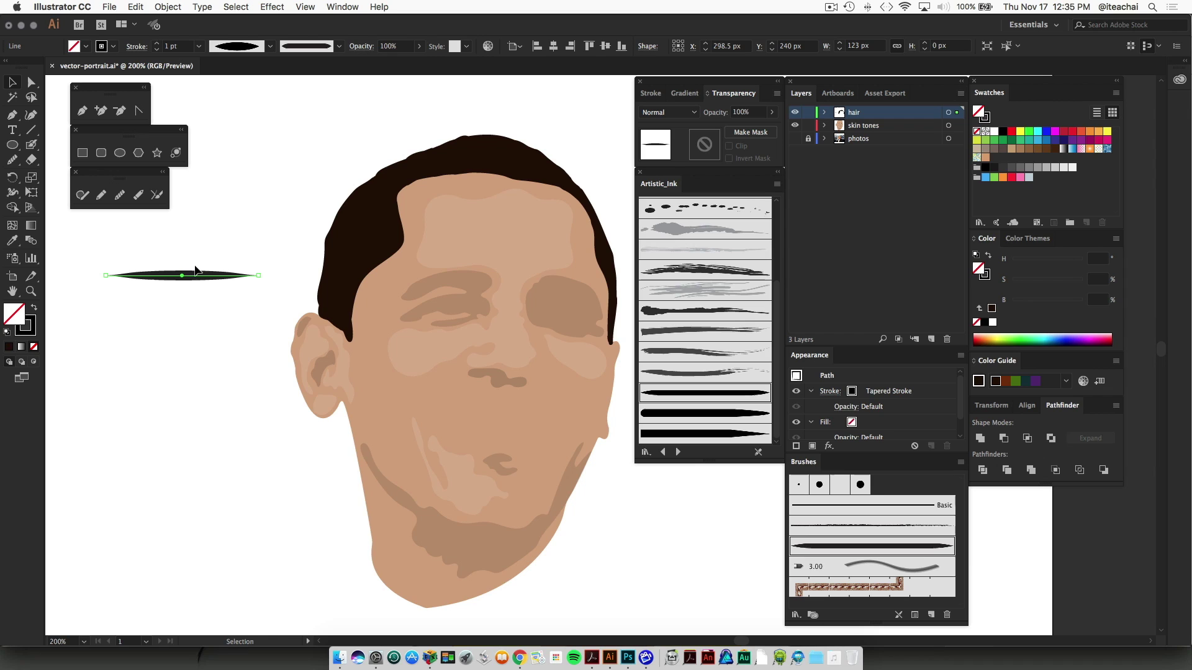
mouse_move(199, 277)
mouse_down()
mouse_move(245, 276)
mouse_move(856, 433)
mouse_move(875, 546)
mouse_up()
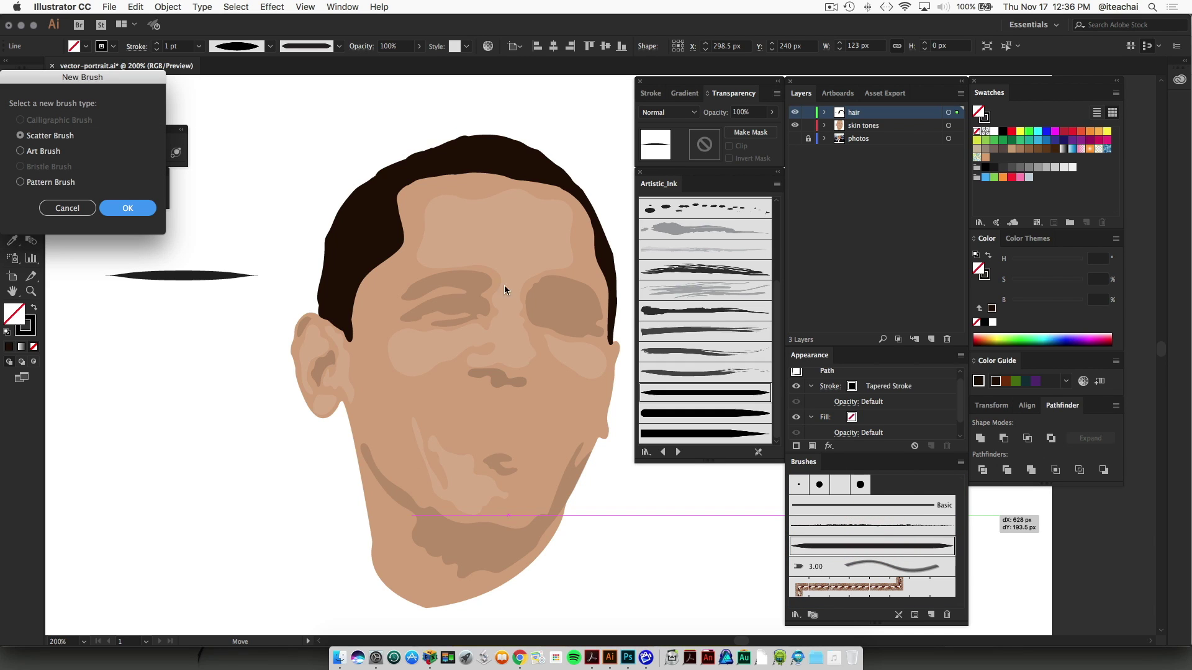
mouse_move(132, 77)
mouse_down()
mouse_move(335, 184)
mouse_move(467, 173)
mouse_move(484, 199)
mouse_up()
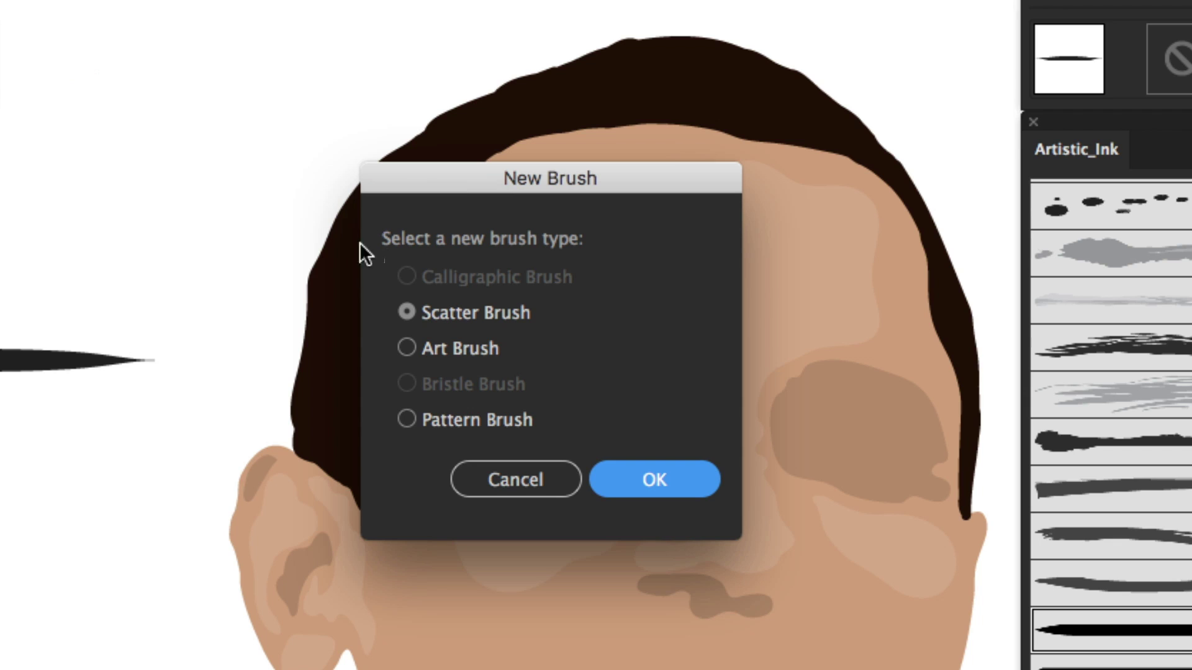
click(408, 349)
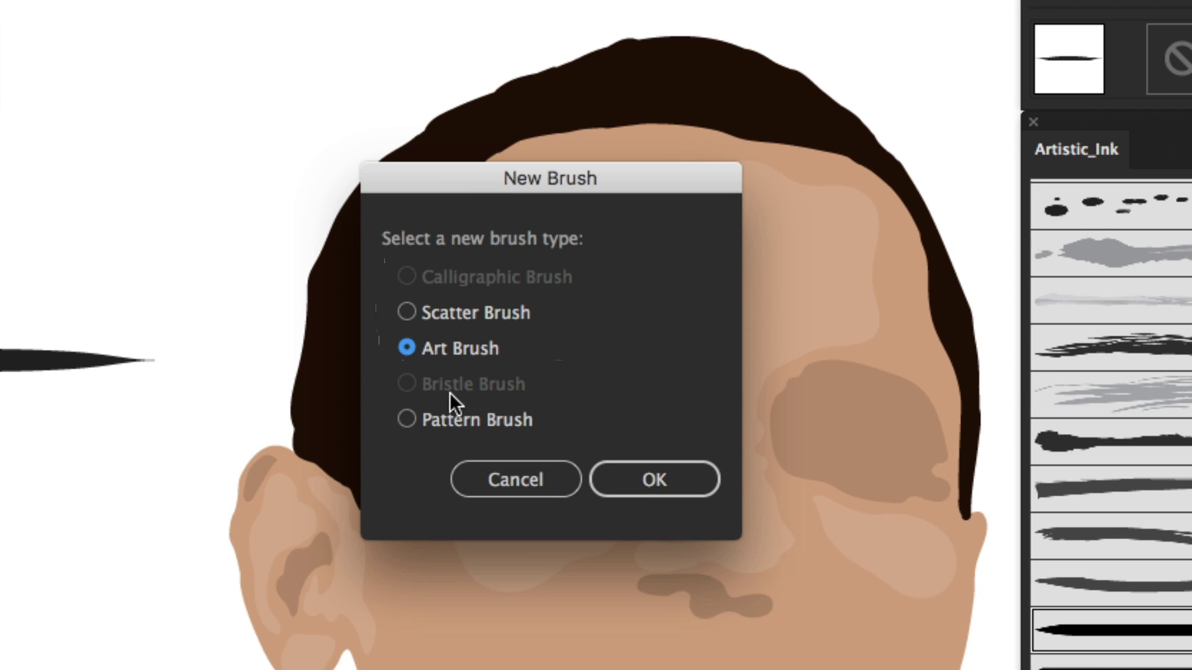
click(630, 472)
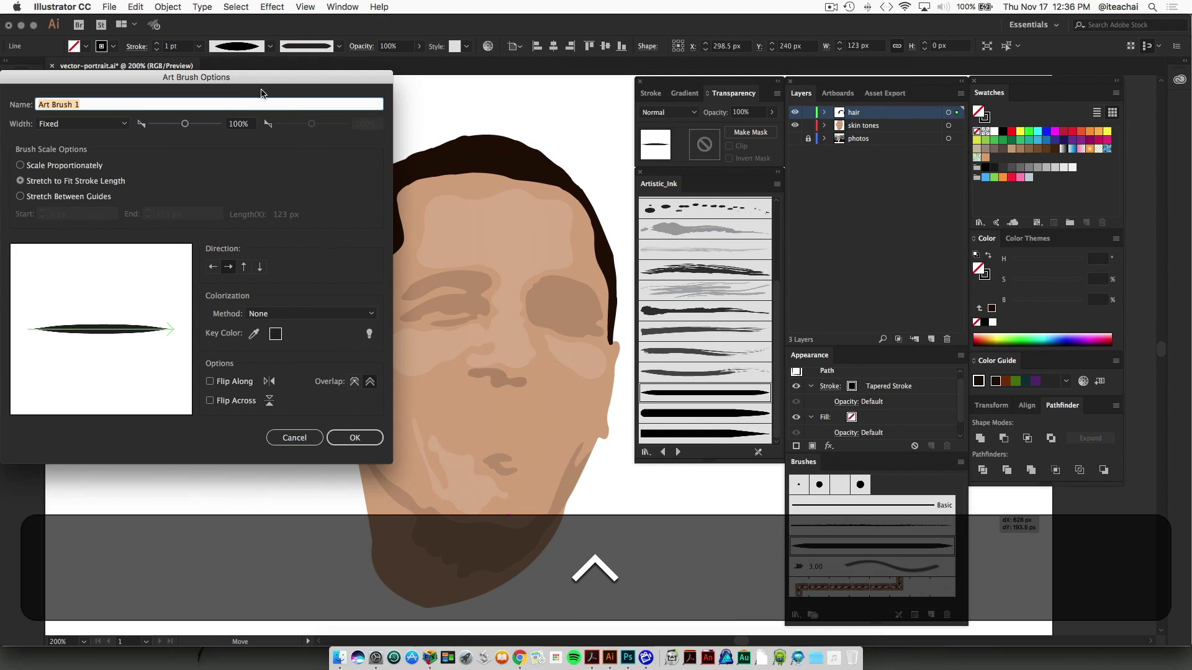
- Name the new art brush "hair" and make its width vary with Pressure
drag(244, 79, 527, 87)
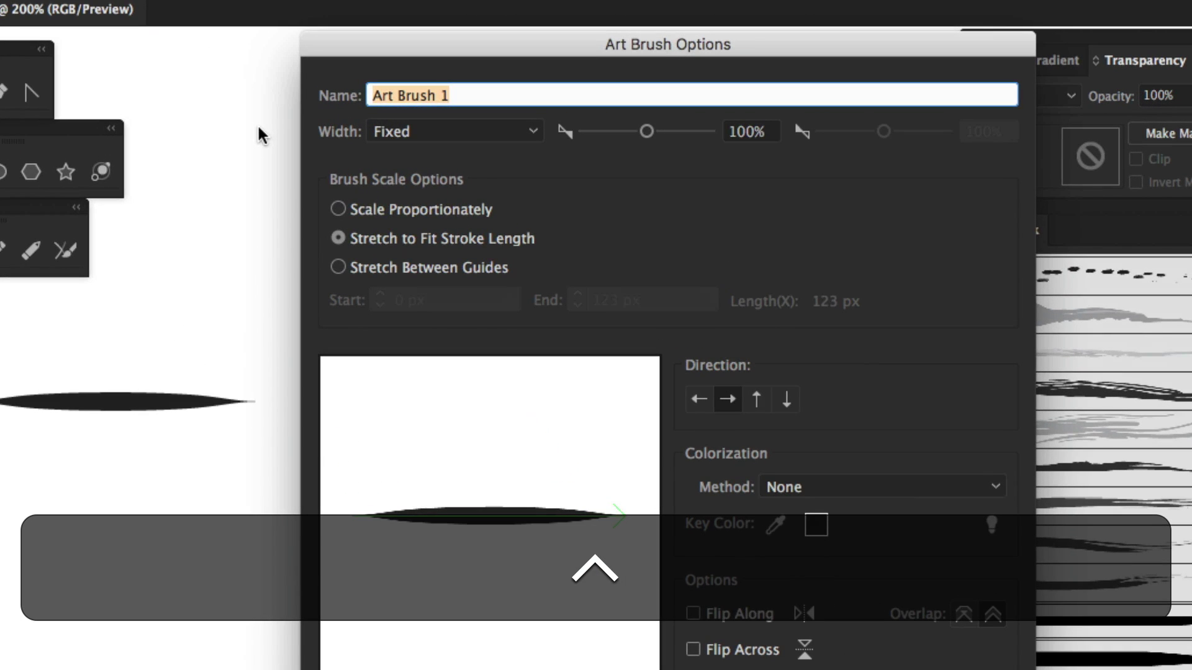
text(hair)
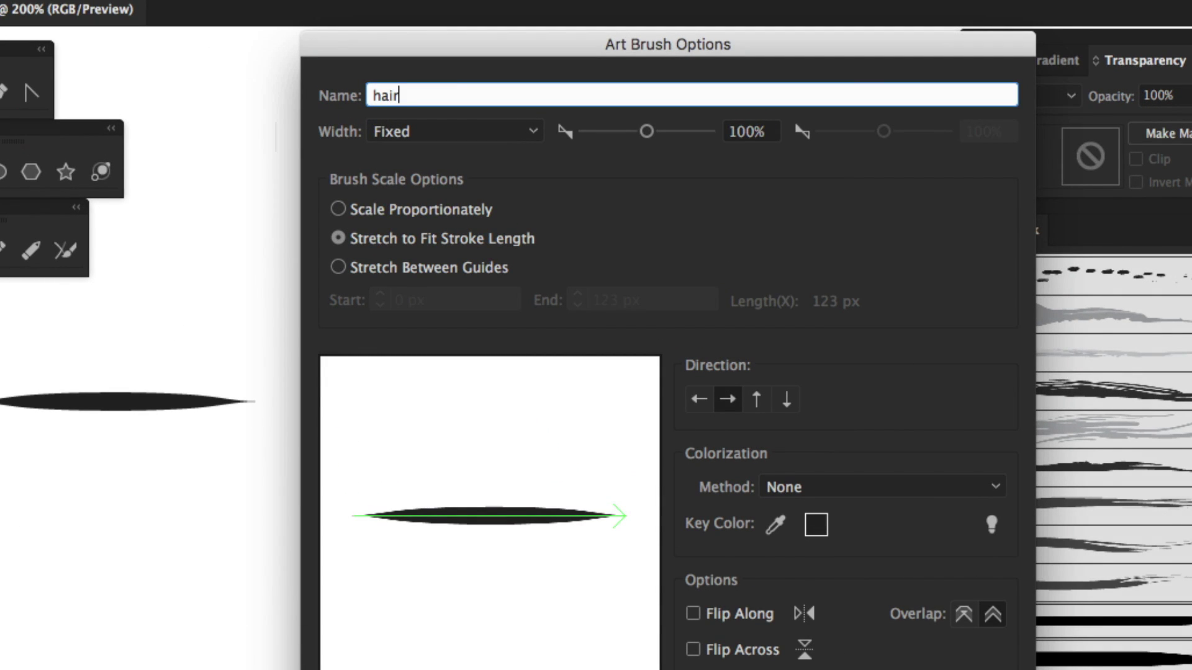
key(Tab)
key(Down)
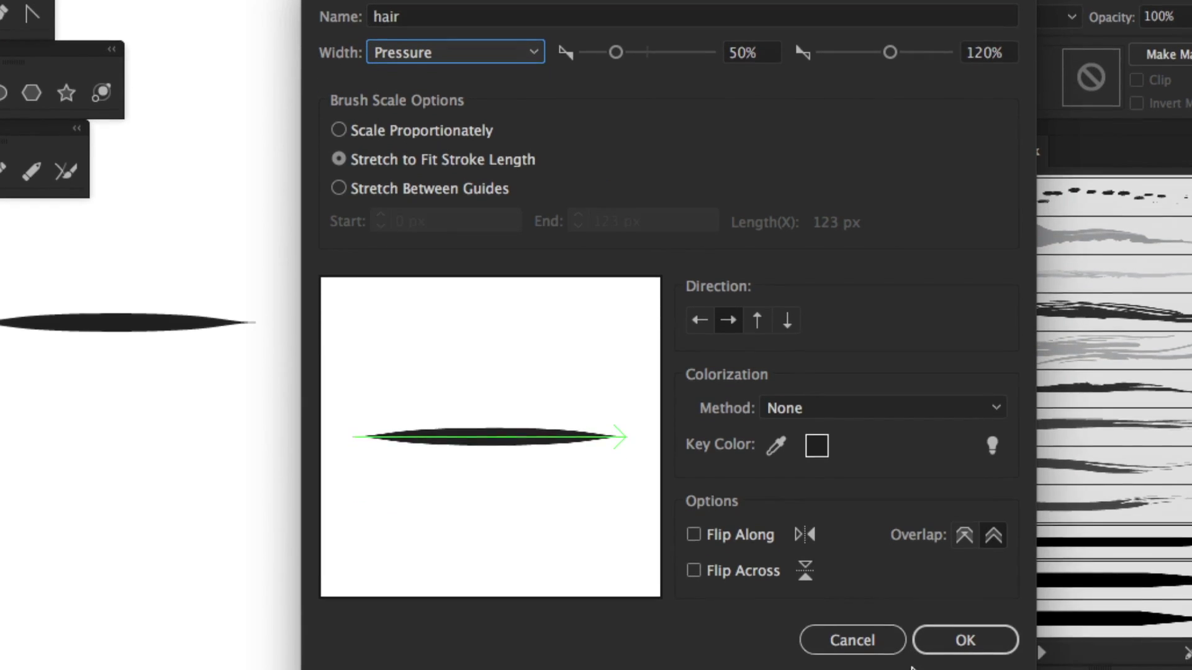
click(967, 643)
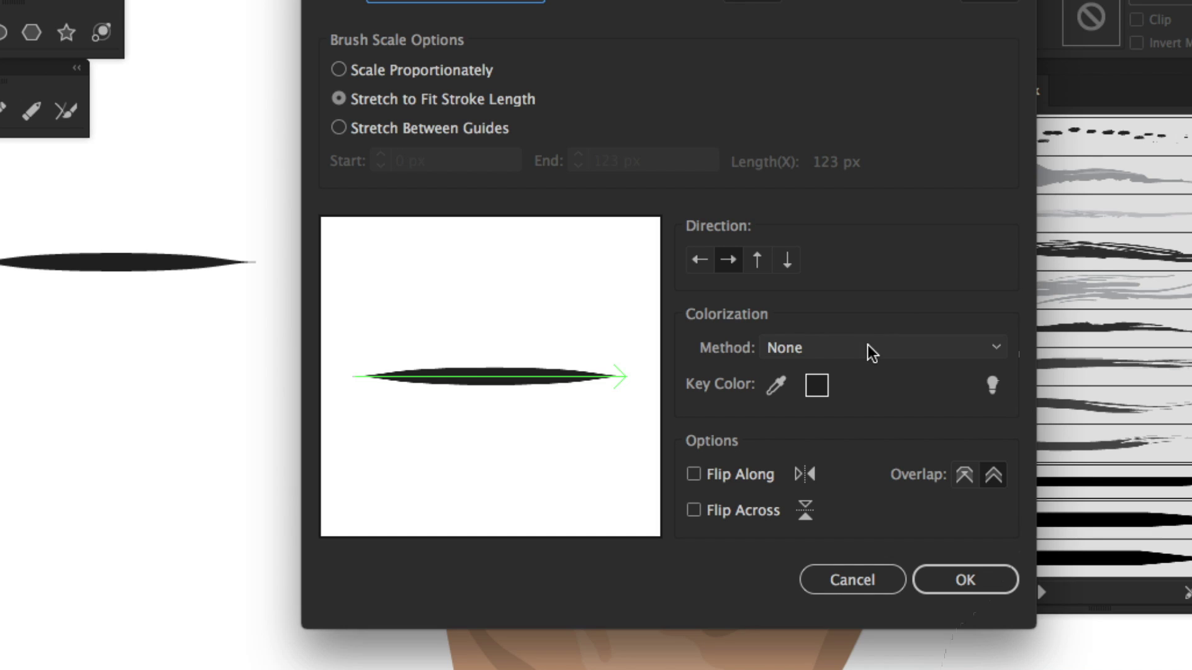
- Set the brush's colorization method to Hue Shift and accept the art brush options
click(823, 349)
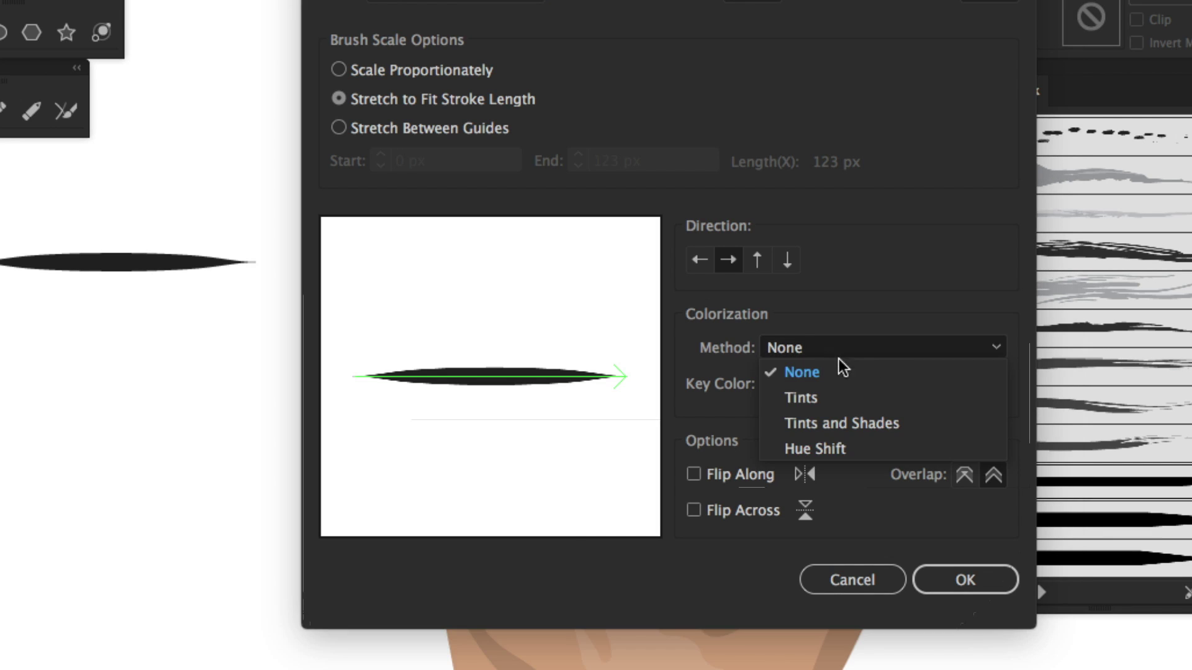
click(862, 449)
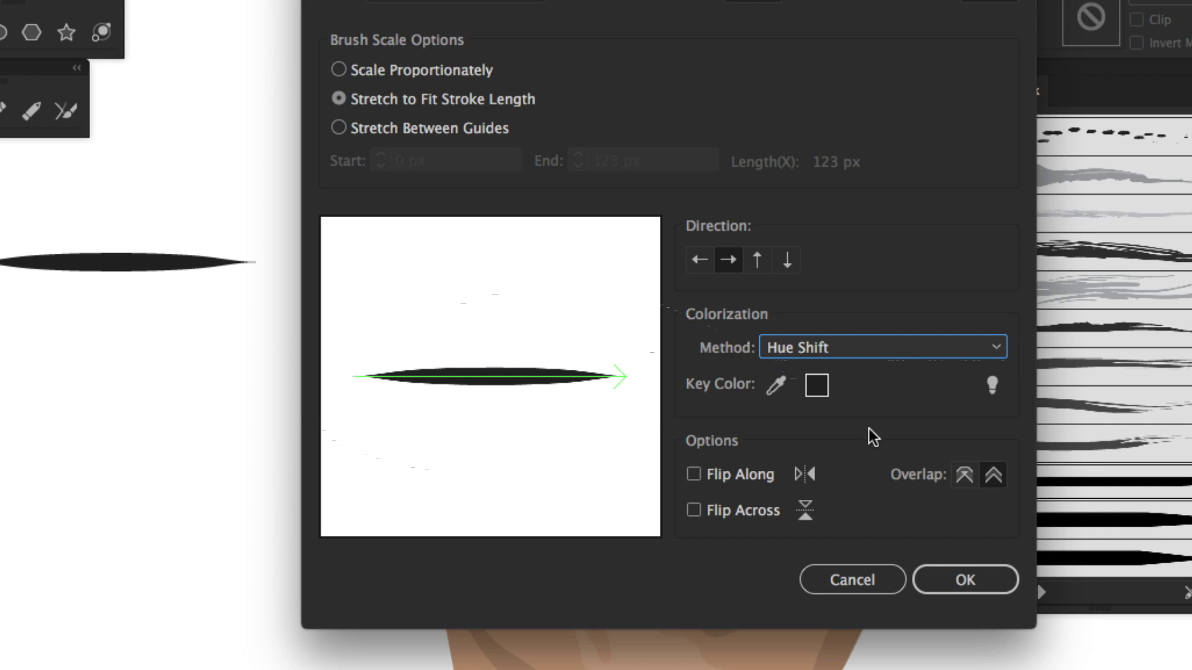
click(963, 581)
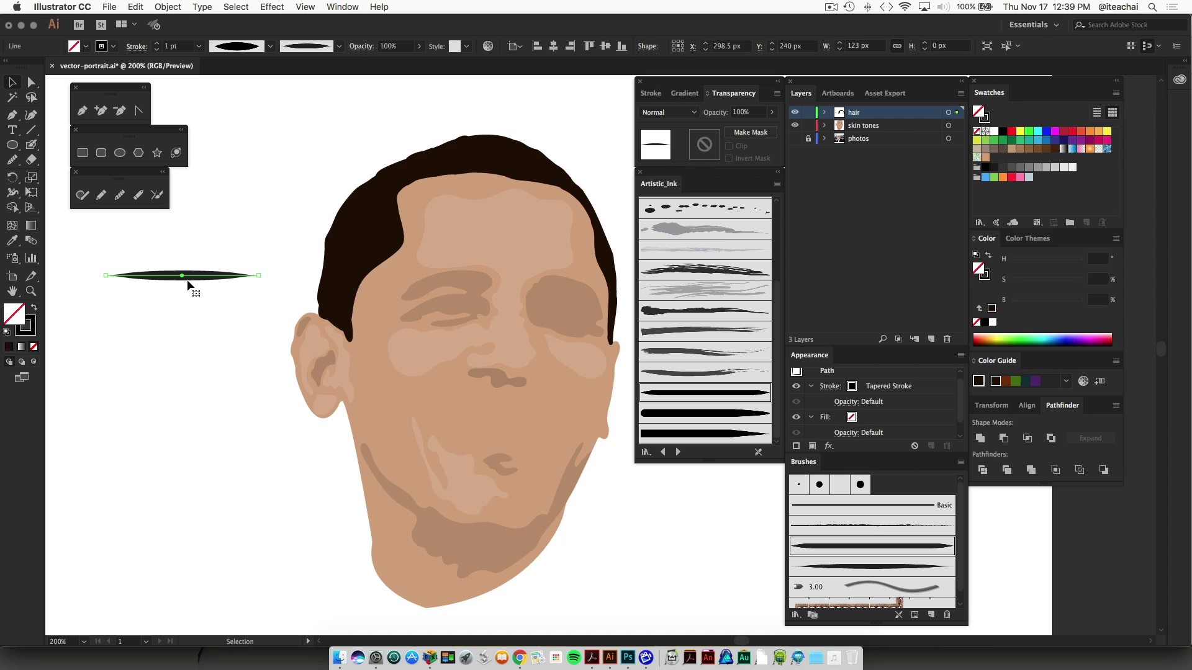
- Delete the sample line from the artboard and activate the Paintbrush tool
key(Delete)
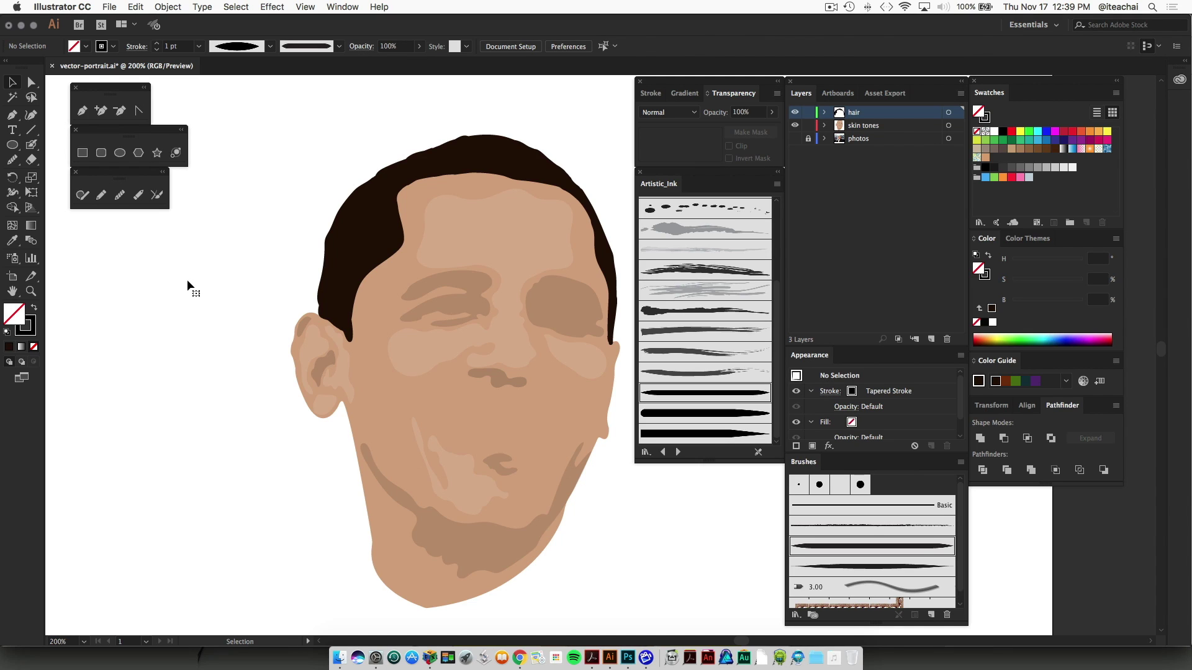
click(35, 149)
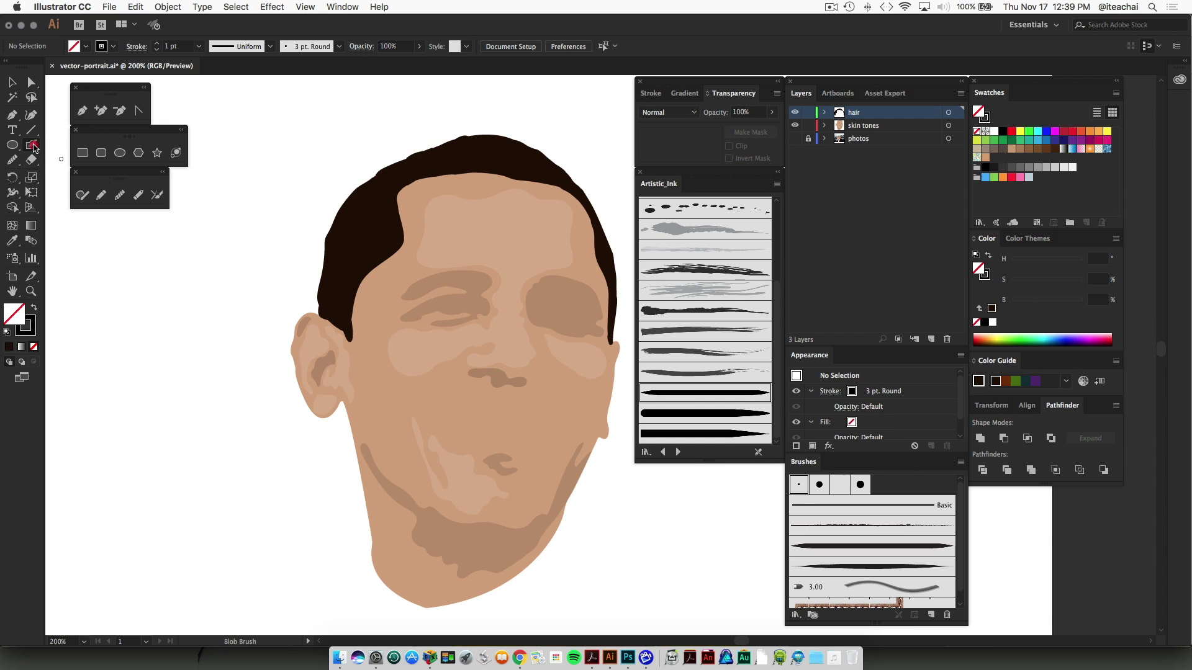
click(58, 148)
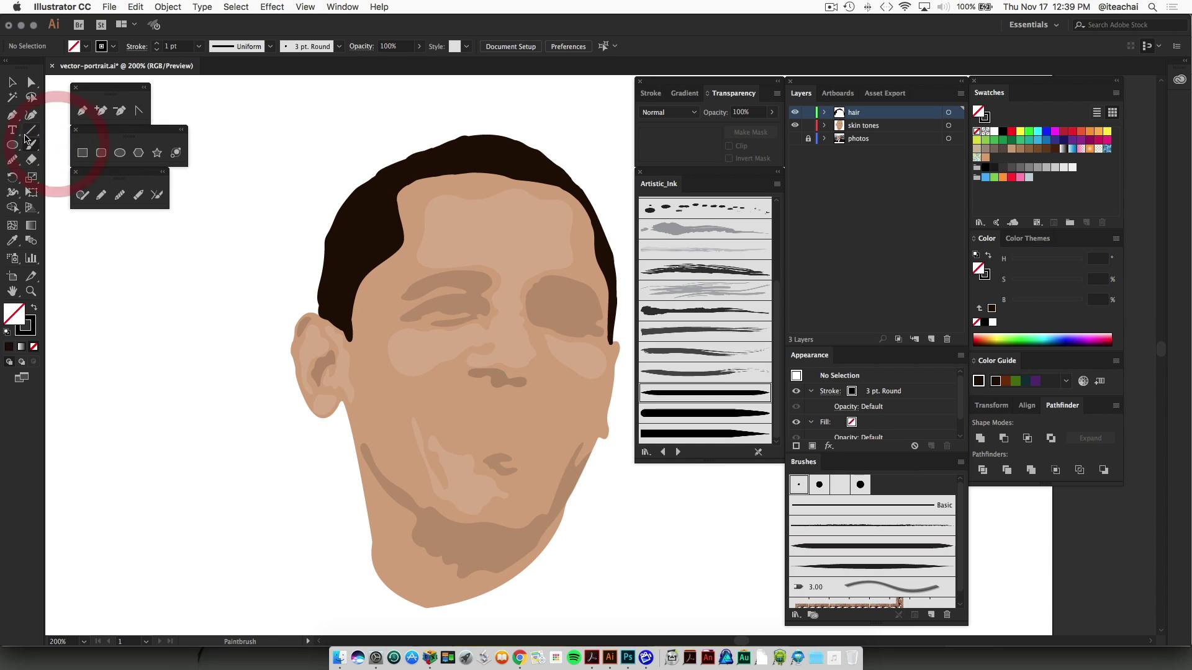
- Choose the hair brush for the Paintbrush and paint several curved test strokes on the blank artboard beside the head
drag(109, 349, 224, 226)
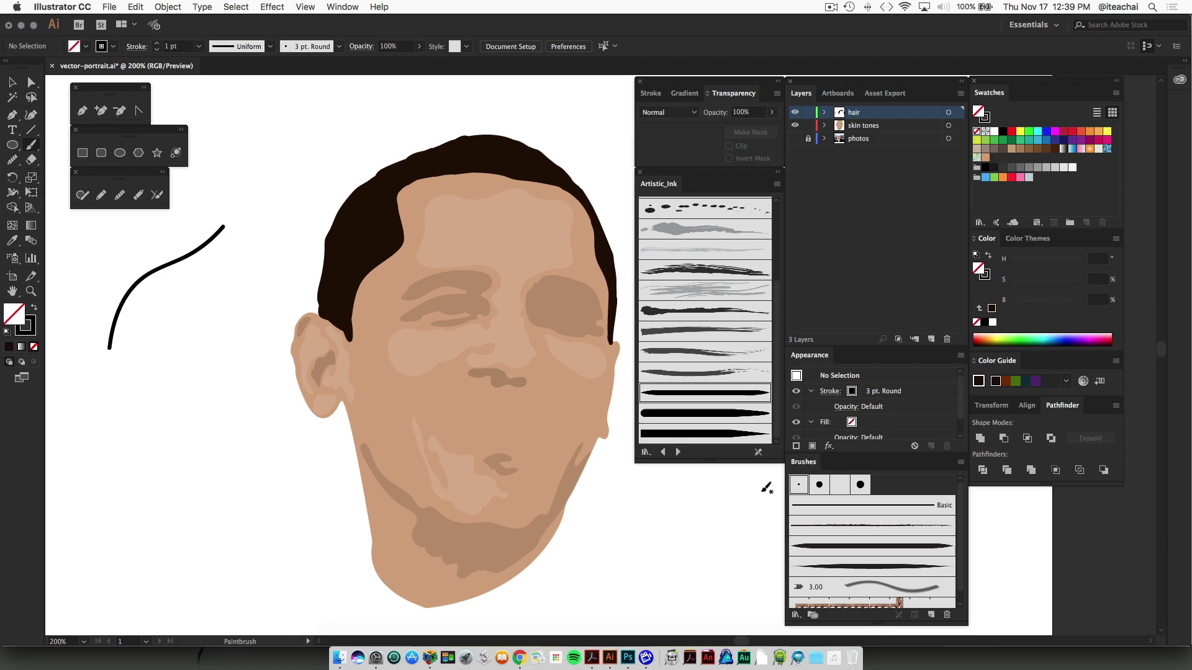
click(817, 565)
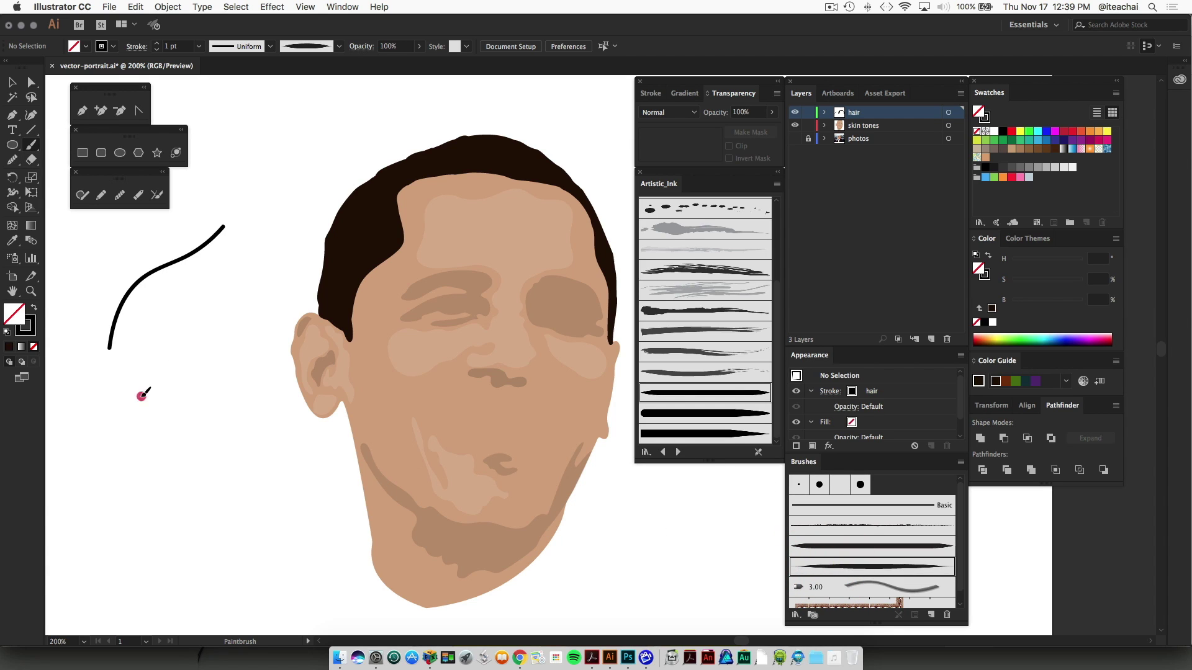
drag(142, 398, 222, 309)
drag(211, 180, 332, 135)
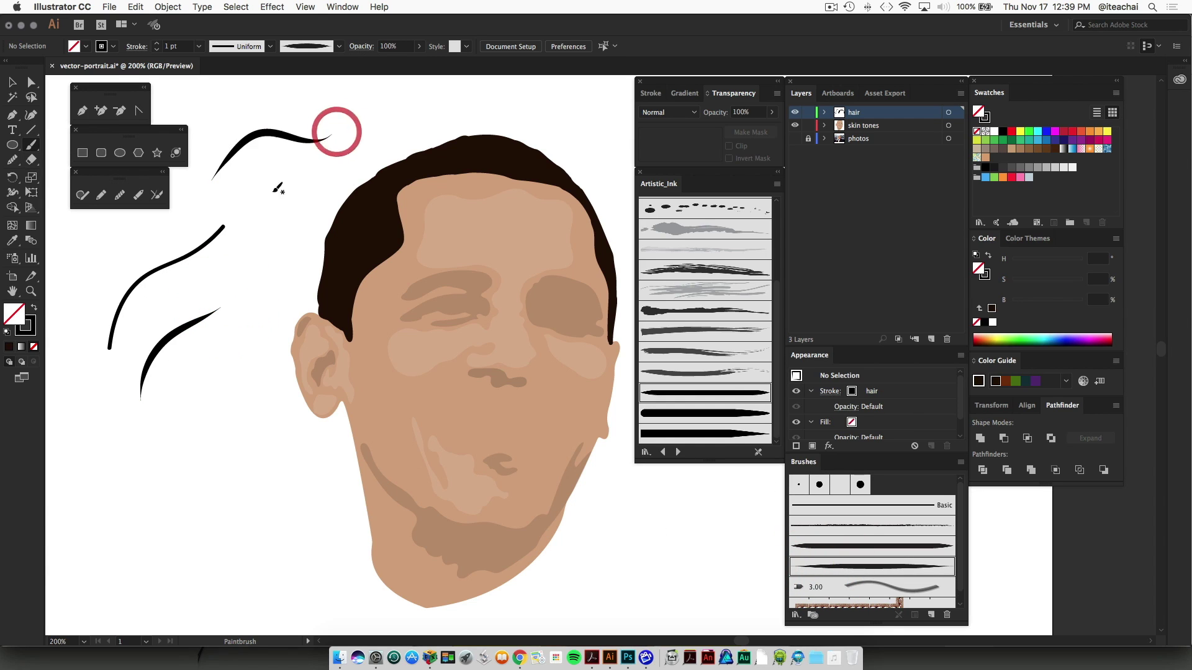
mouse_move(242, 195)
mouse_down()
mouse_move(311, 177)
mouse_move(265, 251)
mouse_move(235, 253)
mouse_up()
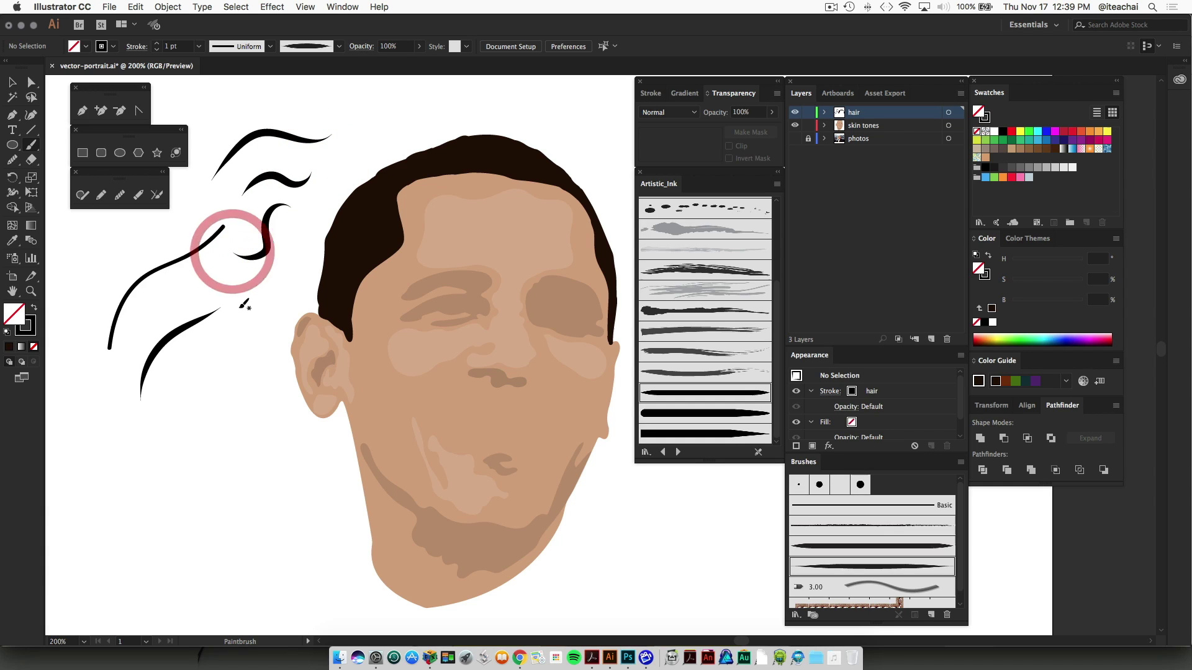
drag(163, 320, 241, 311)
mouse_move(186, 428)
mouse_down()
mouse_move(183, 402)
mouse_move(239, 464)
mouse_move(150, 459)
mouse_move(213, 477)
mouse_move(266, 523)
mouse_up()
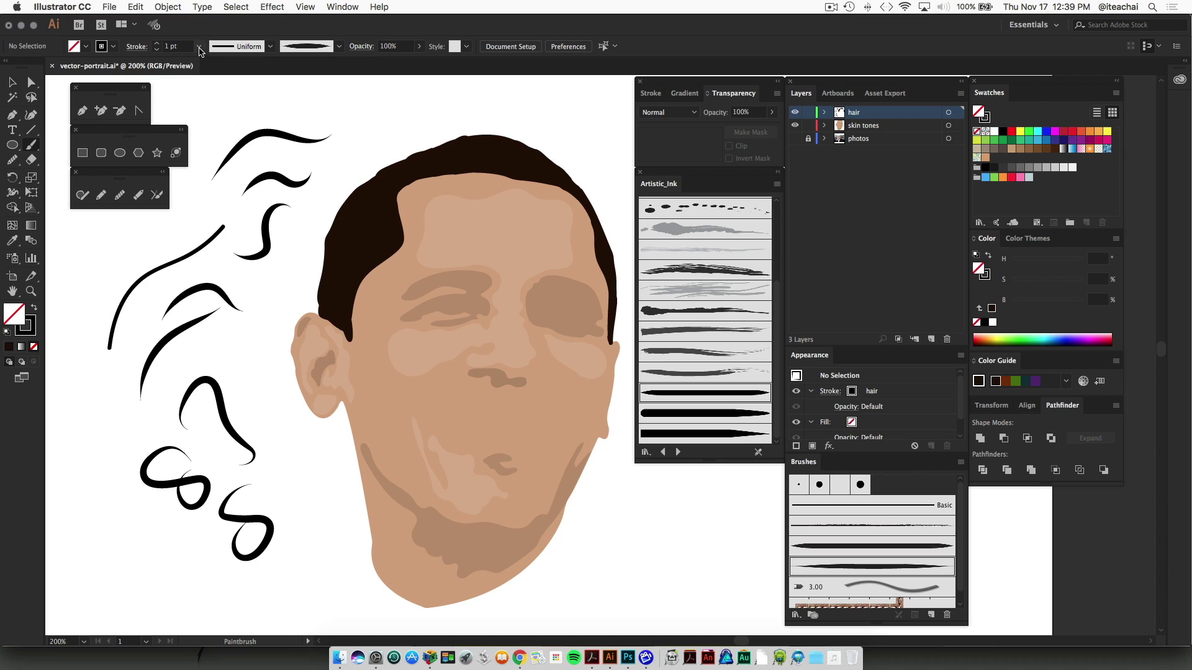
- Lower the stroke weight to 0.25 pt and paint a thinner wavy test stroke above the head
click(199, 51)
click(208, 61)
drag(307, 88, 375, 112)
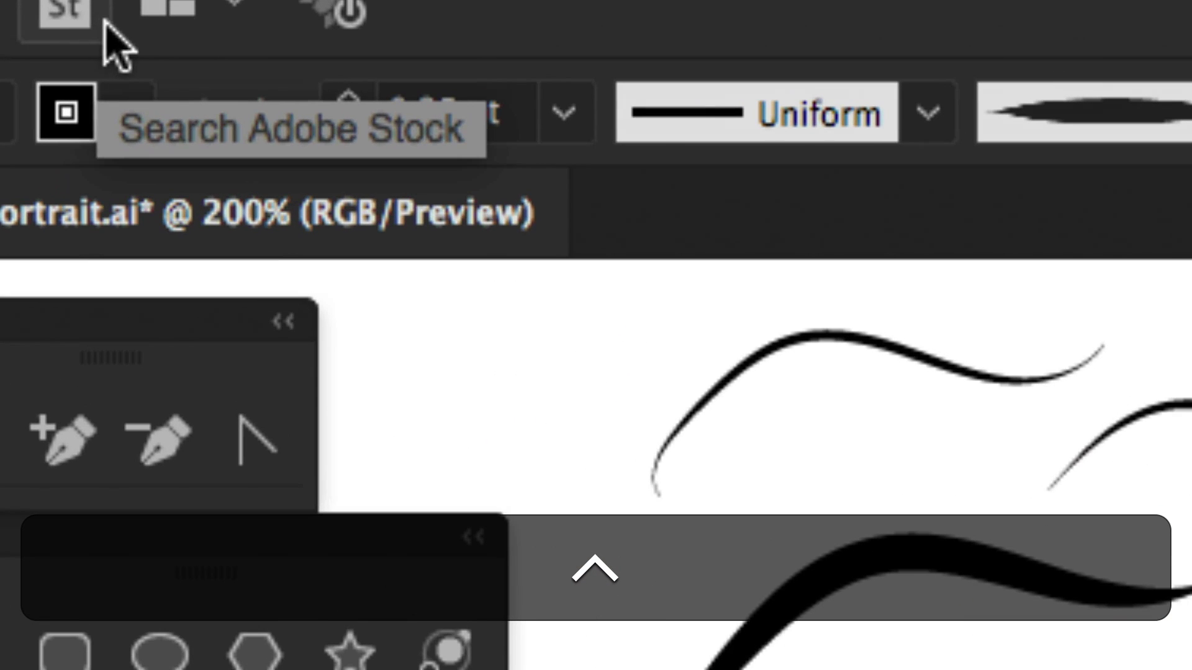
- Set the stroke weight to 0.01 pt and paint a very fine test stroke on the blank area beside the head
drag(467, 112, 427, 115)
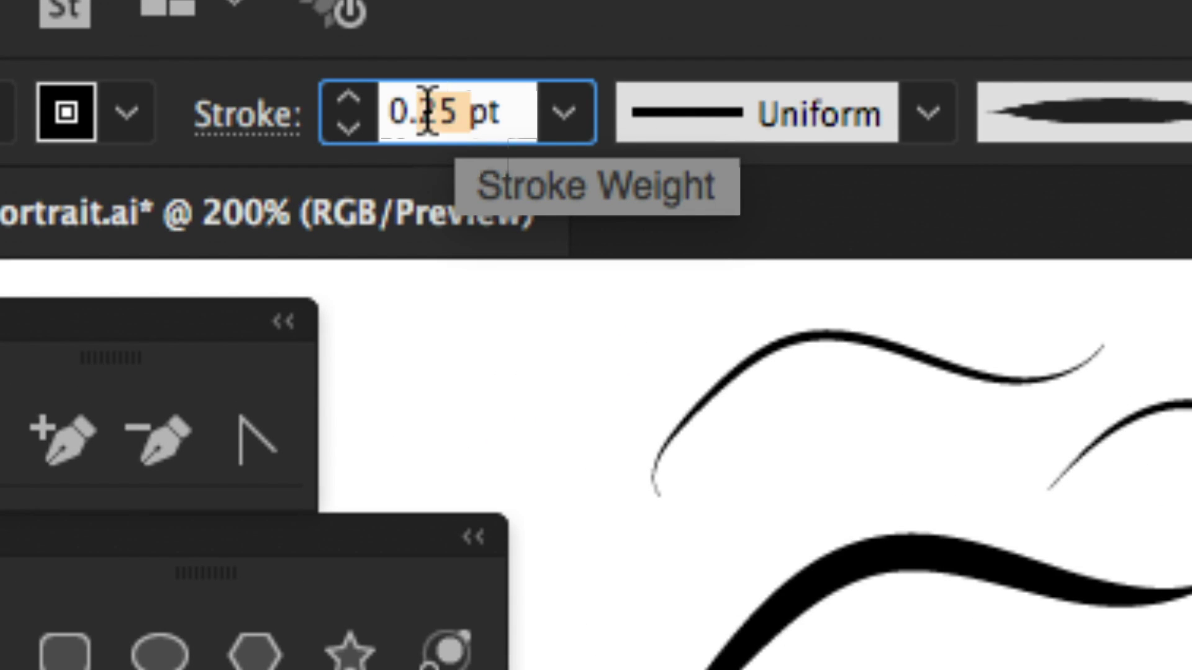
text(01)
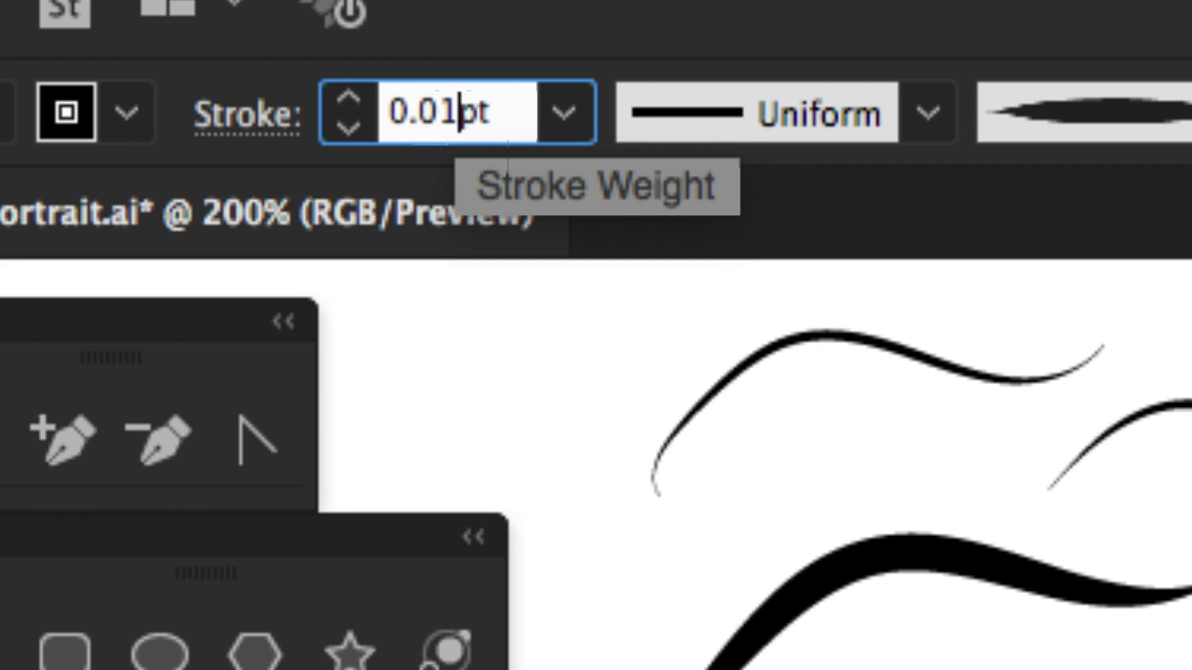
key(Return)
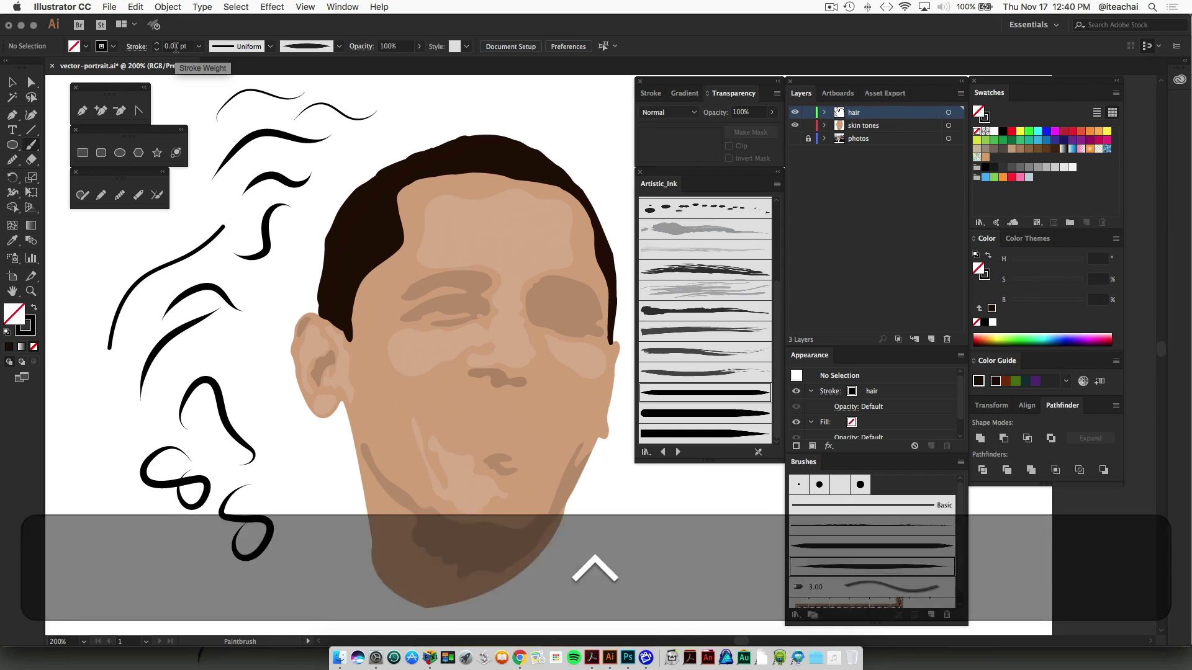
mouse_move(85, 296)
mouse_down()
mouse_move(92, 272)
mouse_move(158, 245)
mouse_up()
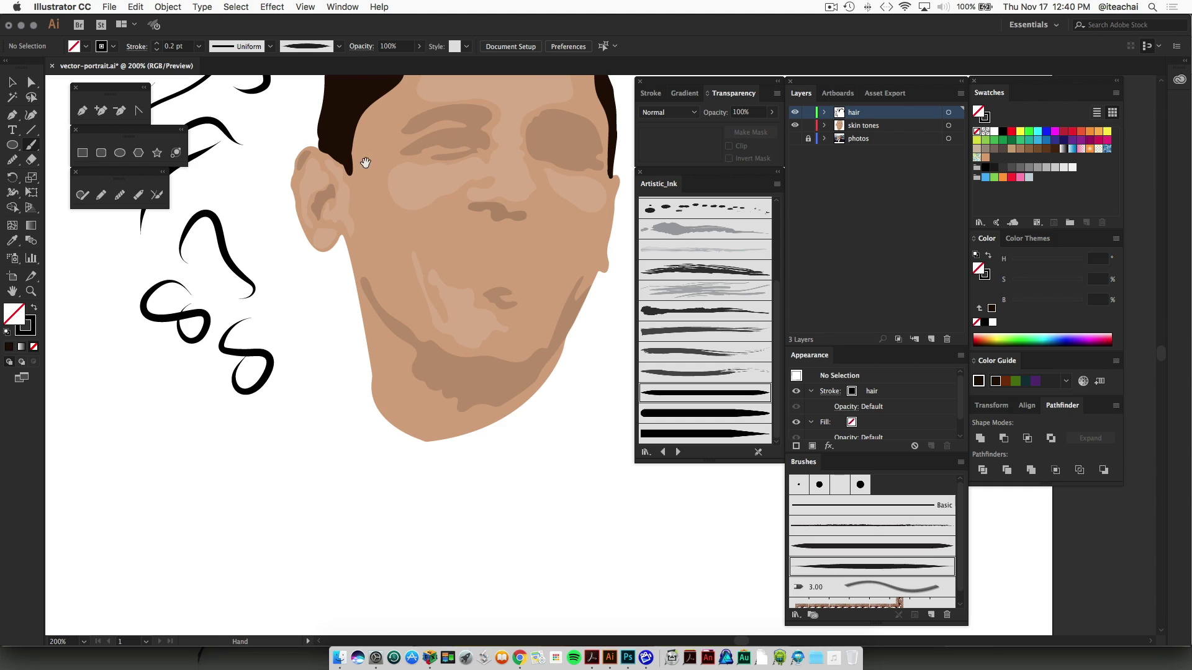
- Paint short tapered hair strokes at 0.2 pt along the crown and upper left outline of the hair
mouse_move(365, 163)
mouse_down()
mouse_move(360, 285)
mouse_move(373, 406)
mouse_up()
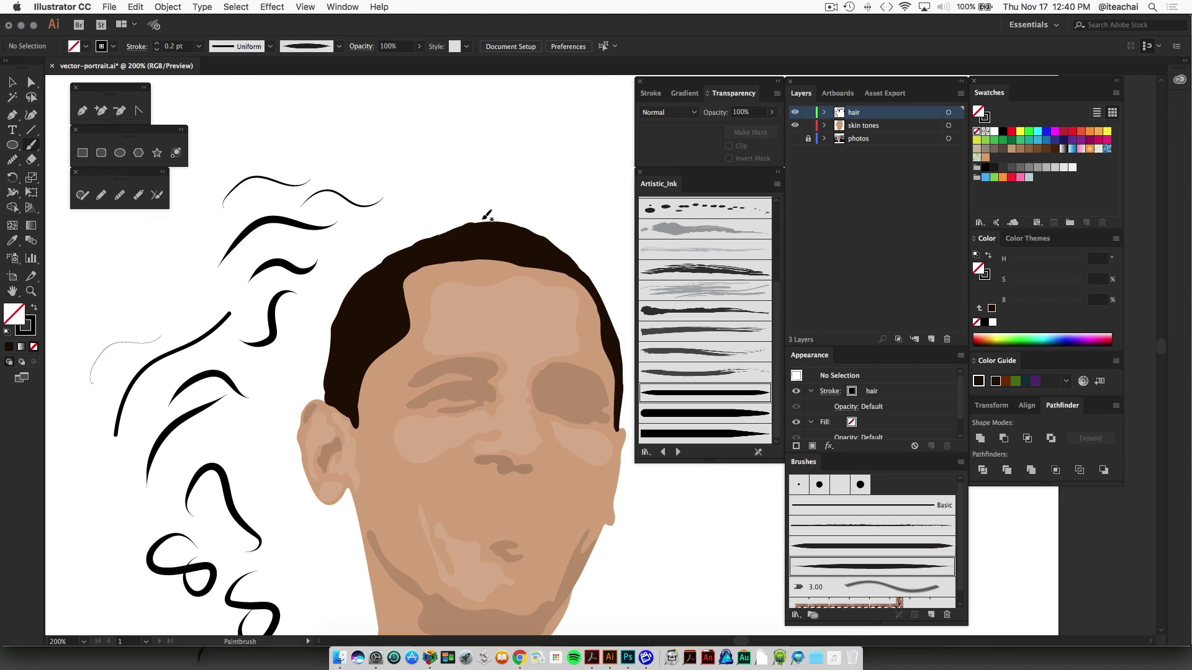
drag(441, 237, 479, 215)
drag(450, 235, 496, 218)
mouse_move(381, 261)
mouse_down()
mouse_move(412, 248)
mouse_move(385, 263)
mouse_move(396, 257)
mouse_up()
drag(368, 267, 405, 251)
drag(385, 260, 415, 247)
- Paint short hair strokes along the left outline of the hair above the ear, undoing and redoing the first attempt
drag(322, 348, 343, 320)
key(super+z)
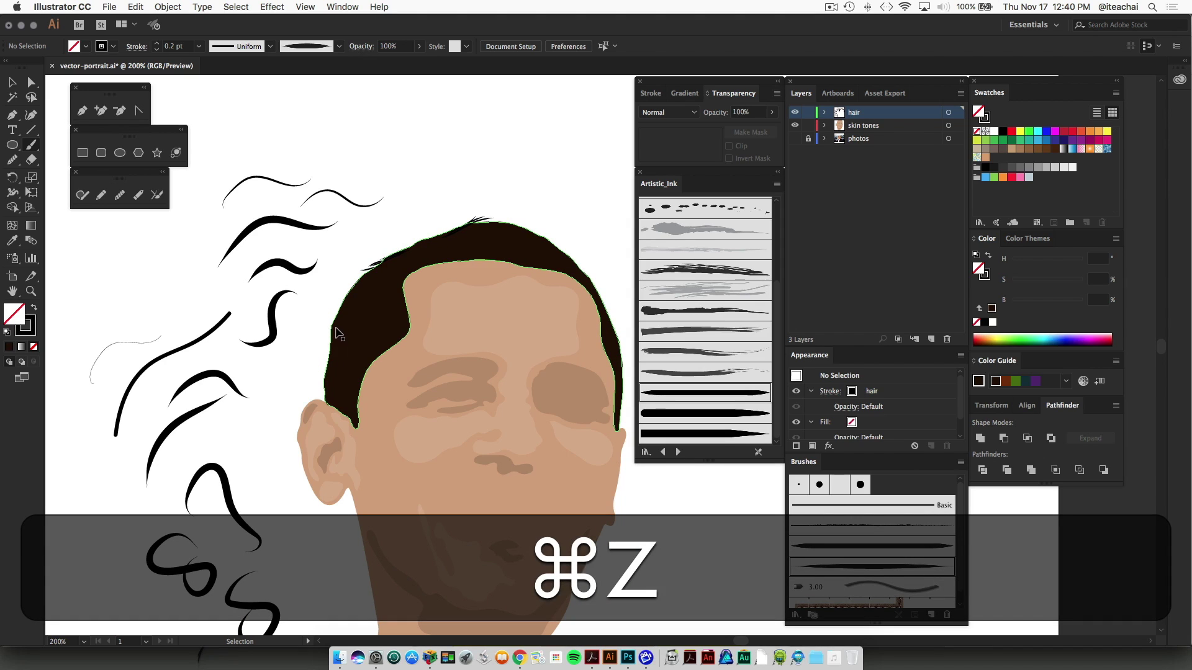
key(super+z)
drag(327, 358, 334, 333)
drag(324, 359, 334, 332)
- Paint short hair strokes along the upper right outline of the hair, and leave the artwork deselected
mouse_move(548, 245)
mouse_down()
mouse_move(575, 257)
mouse_move(500, 250)
mouse_move(557, 280)
mouse_up()
key(space)
drag(544, 268, 559, 283)
key(v)
click(590, 269)
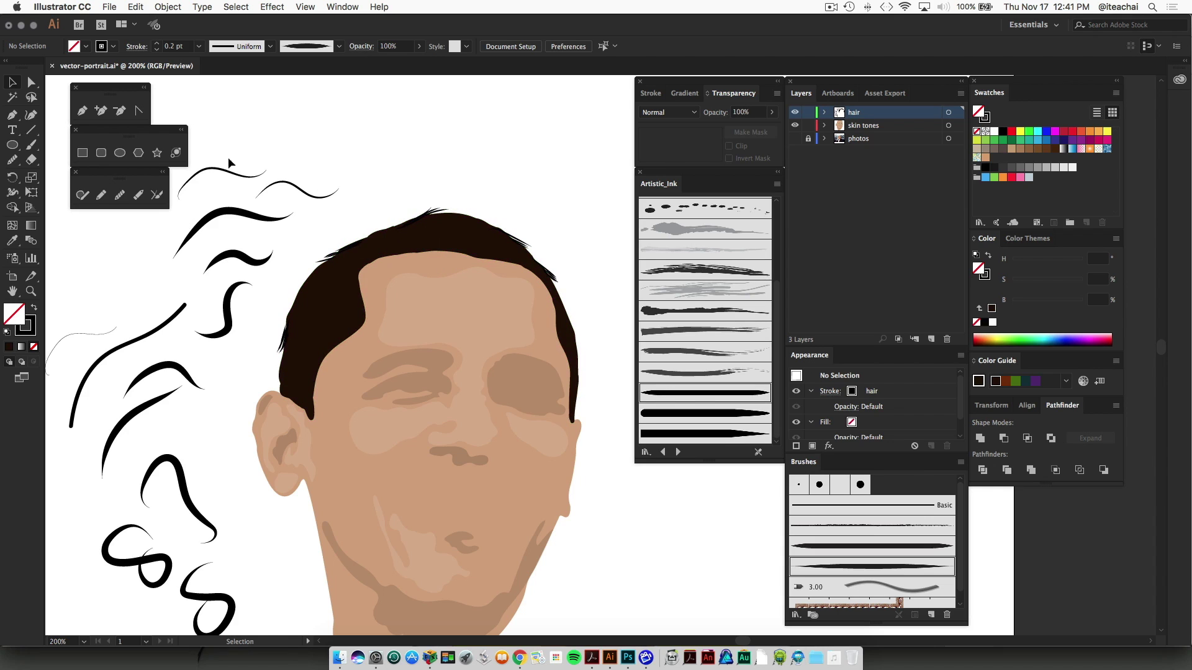
- Select and delete all the test strokes beside and above the head
mouse_move(207, 136)
mouse_down()
mouse_move(228, 253)
mouse_move(187, 412)
mouse_move(99, 564)
mouse_up()
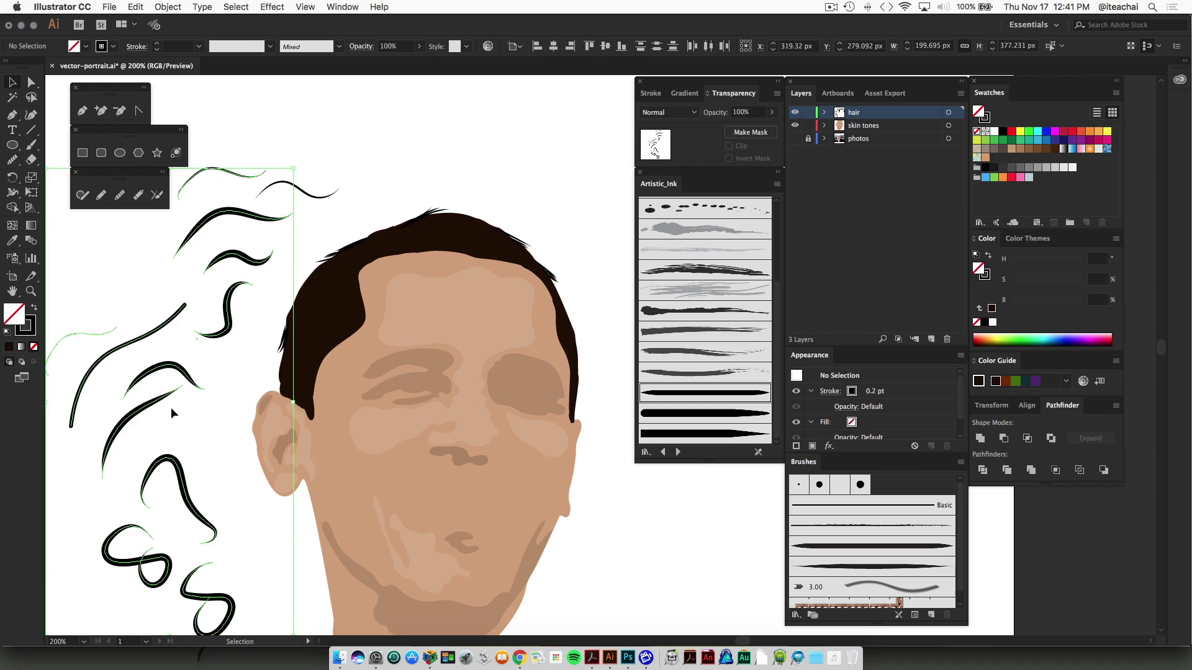
key(Delete)
drag(298, 200, 298, 200)
key(Delete)
scroll(438, 286, down, 3)
scroll(437, 286, right, 2)
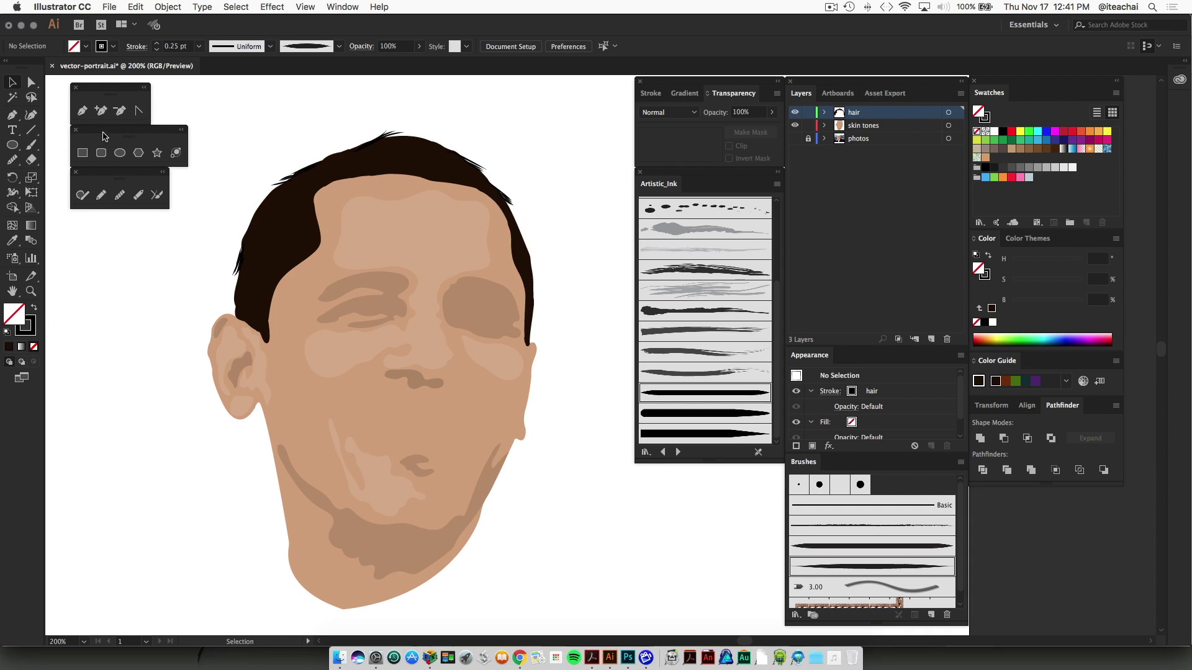
- Paint tapered hair strokes at 0.25 pt along the forehead hairline and at the left temple with the Paintbrush
click(31, 148)
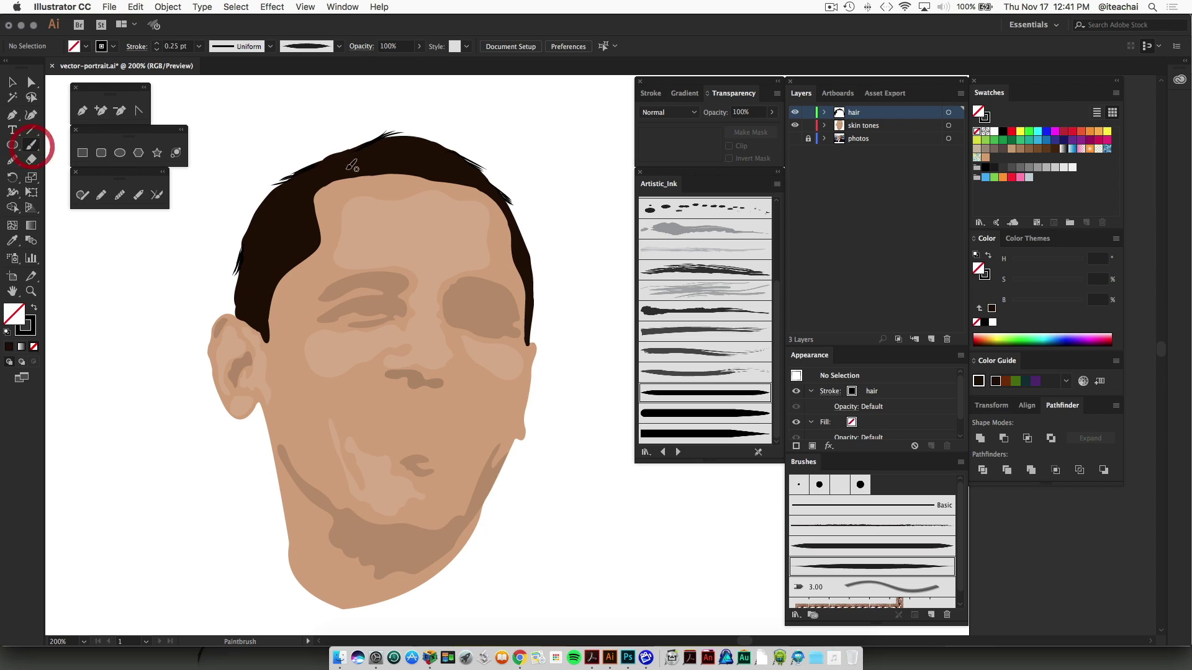
mouse_move(379, 176)
mouse_down()
mouse_move(479, 189)
mouse_move(431, 180)
mouse_move(468, 186)
mouse_up()
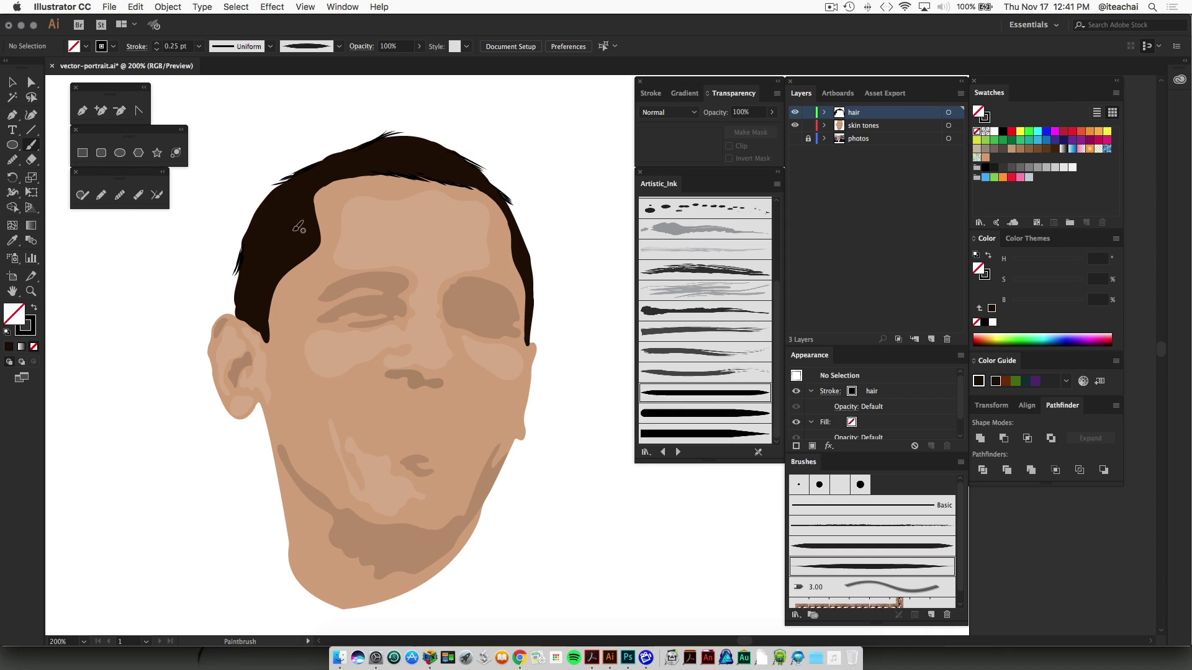
drag(312, 202, 304, 227)
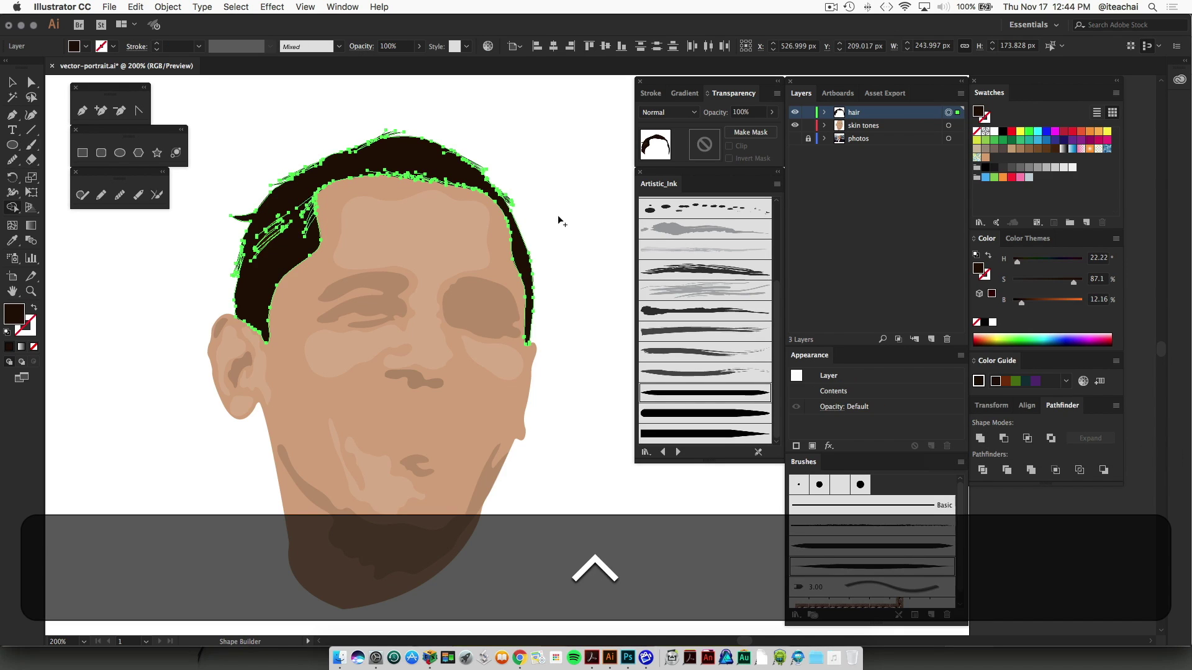
- Activate the Selection tool and deselect the artwork on the hair layer
click(559, 218)
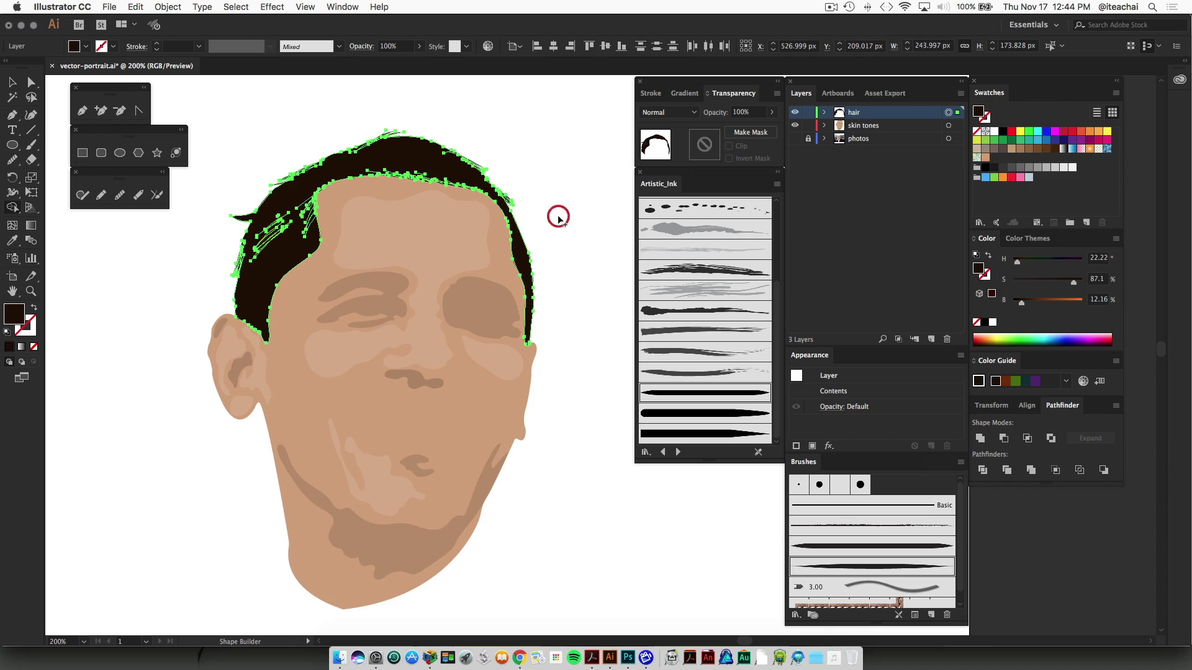
click(12, 82)
click(230, 110)
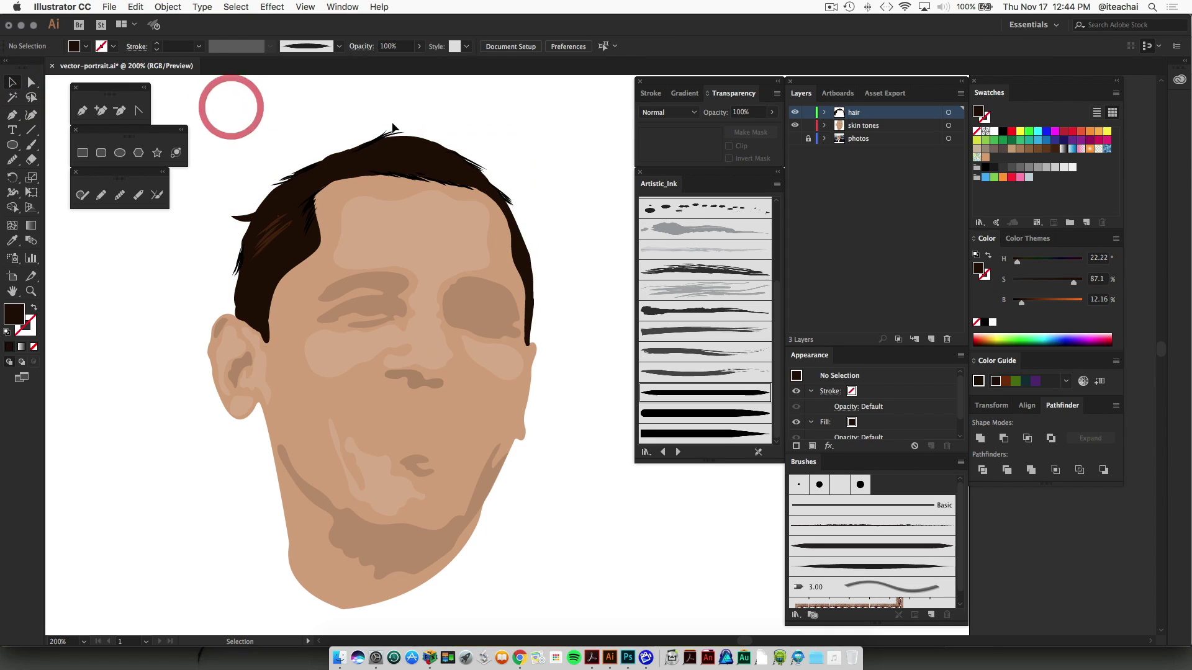